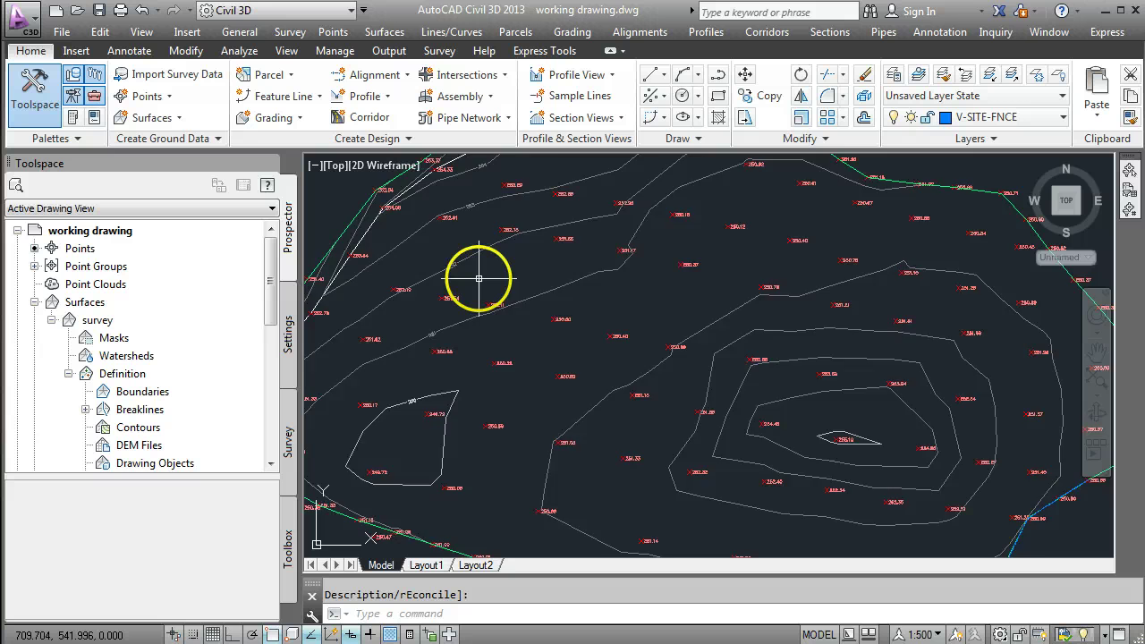
Examine the contour lines, contour labels and spot elevations on the northwestern part of the survey surface.
scroll(475, 280, up, 4)
middle_drag(472, 286, 651, 289)
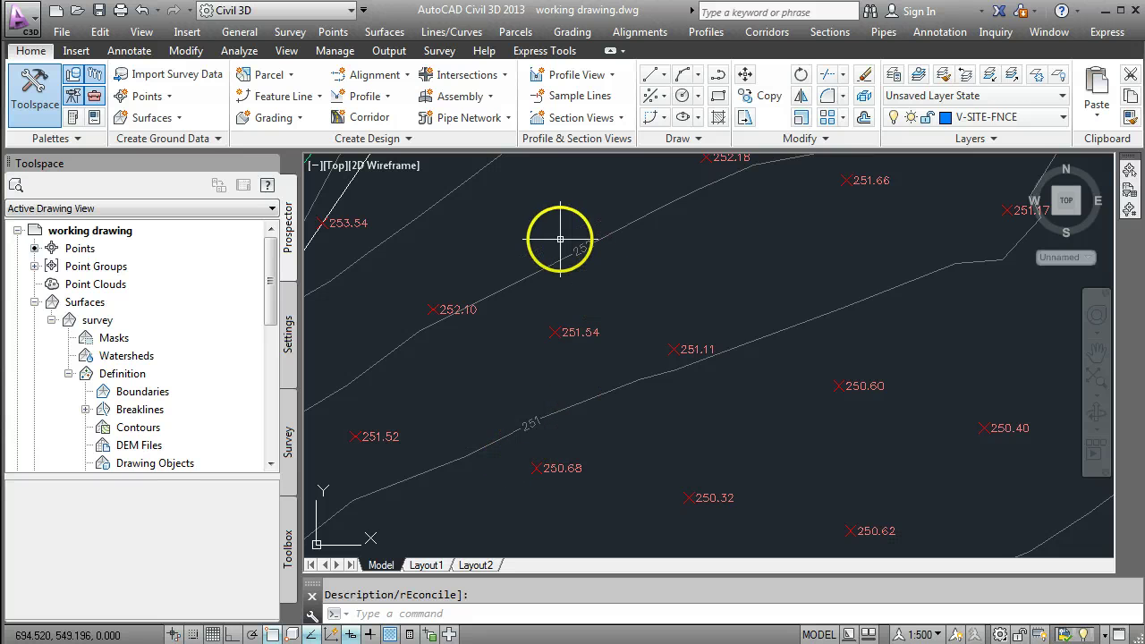
scroll(569, 244, down, 5)
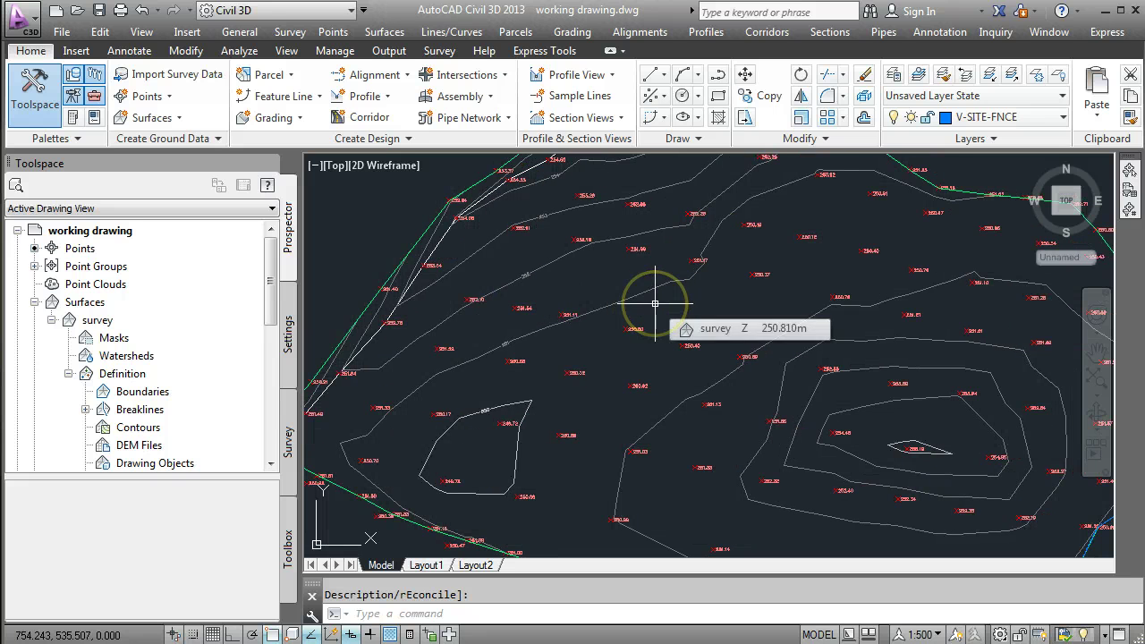
mouse_move(522, 305)
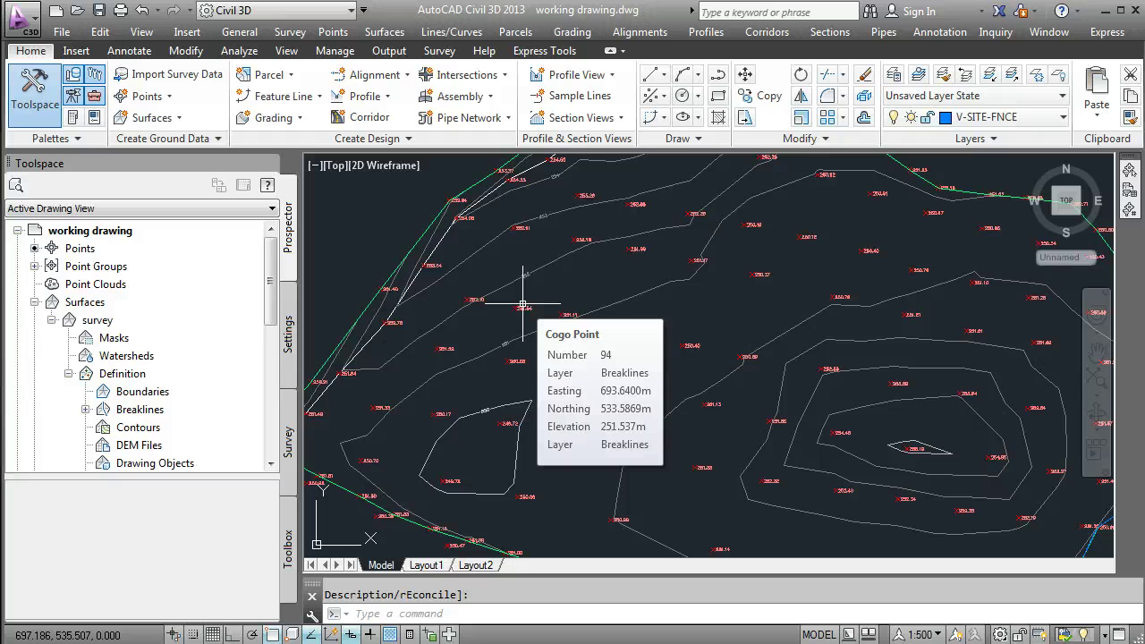
click(516, 309)
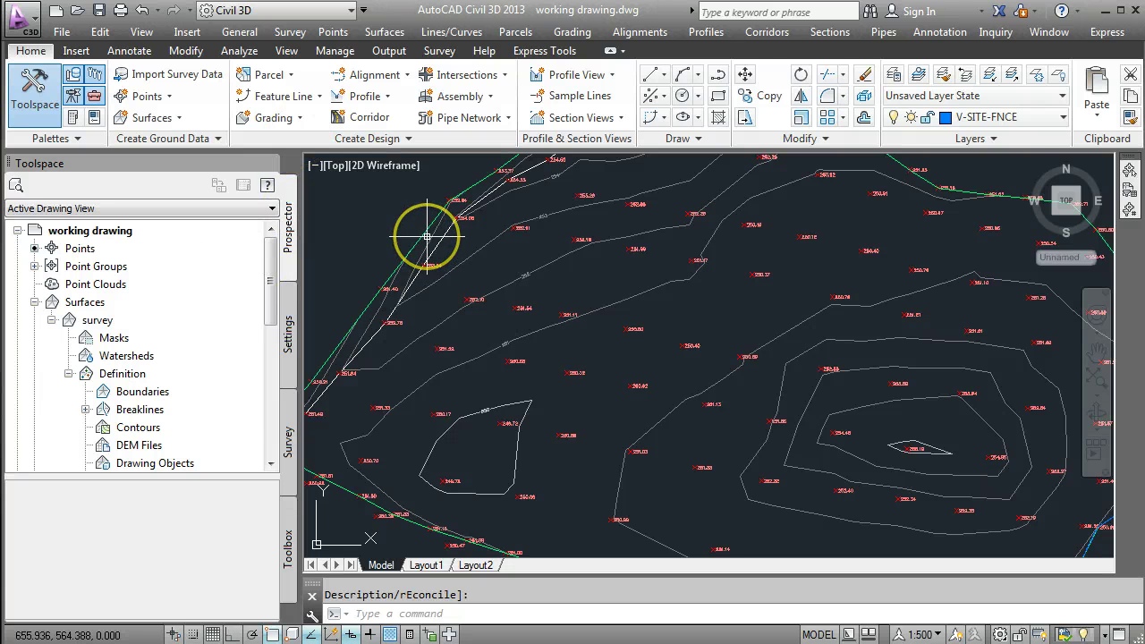
mouse_move(427, 236)
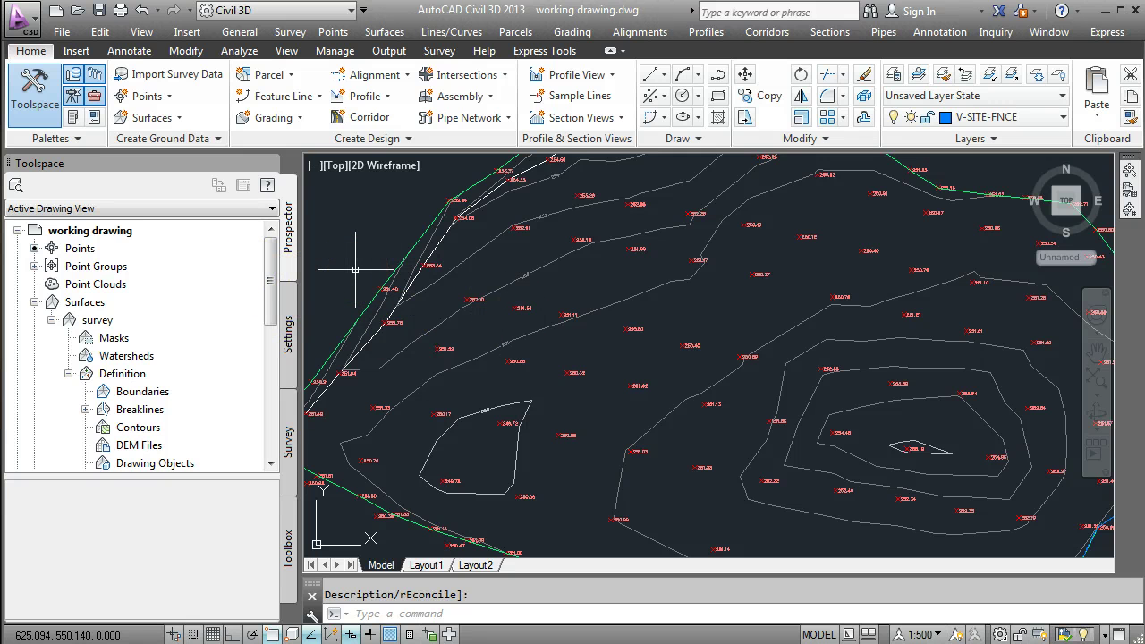
click(504, 302)
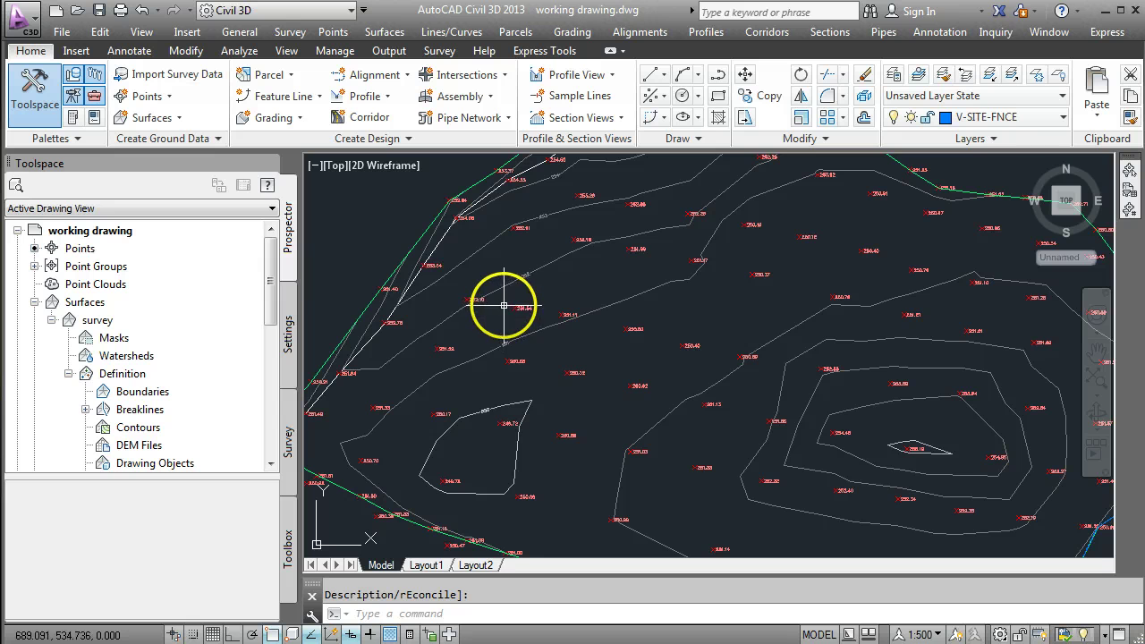
drag(504, 306, 433, 292)
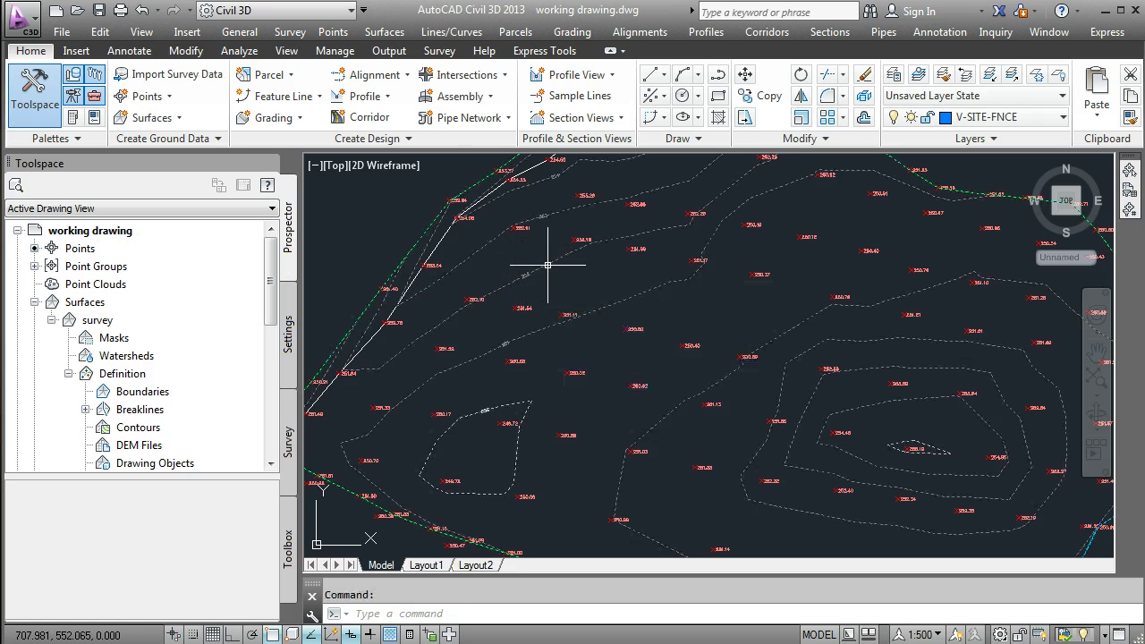
Apply the Contours 2m and 10m (Design) style to the survey surface through its surface properties.
click(548, 265)
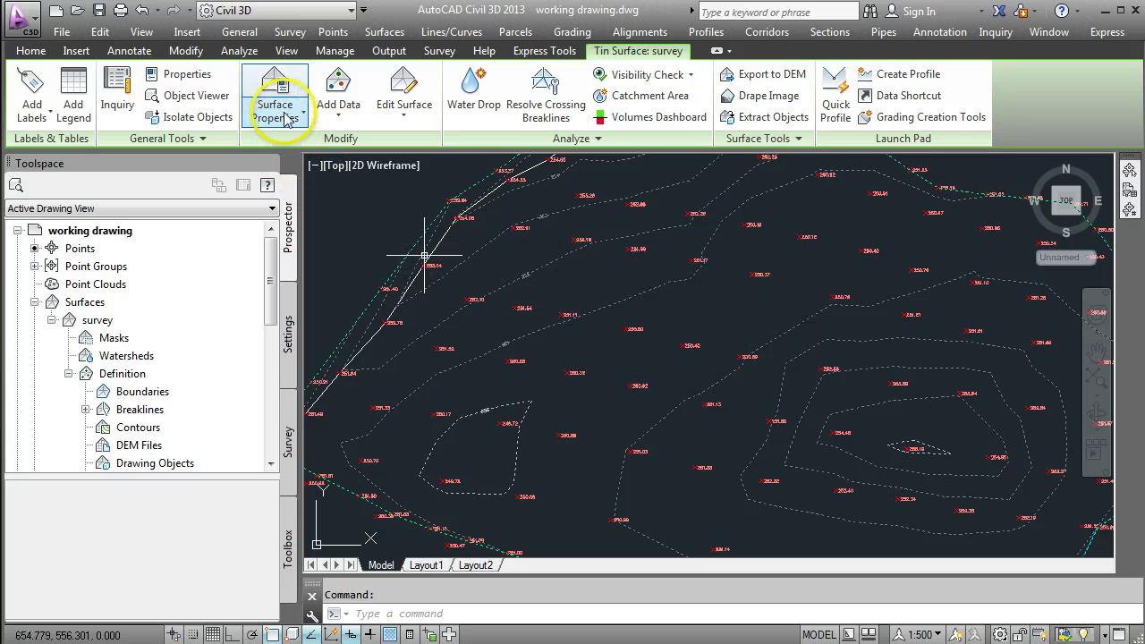
click(278, 88)
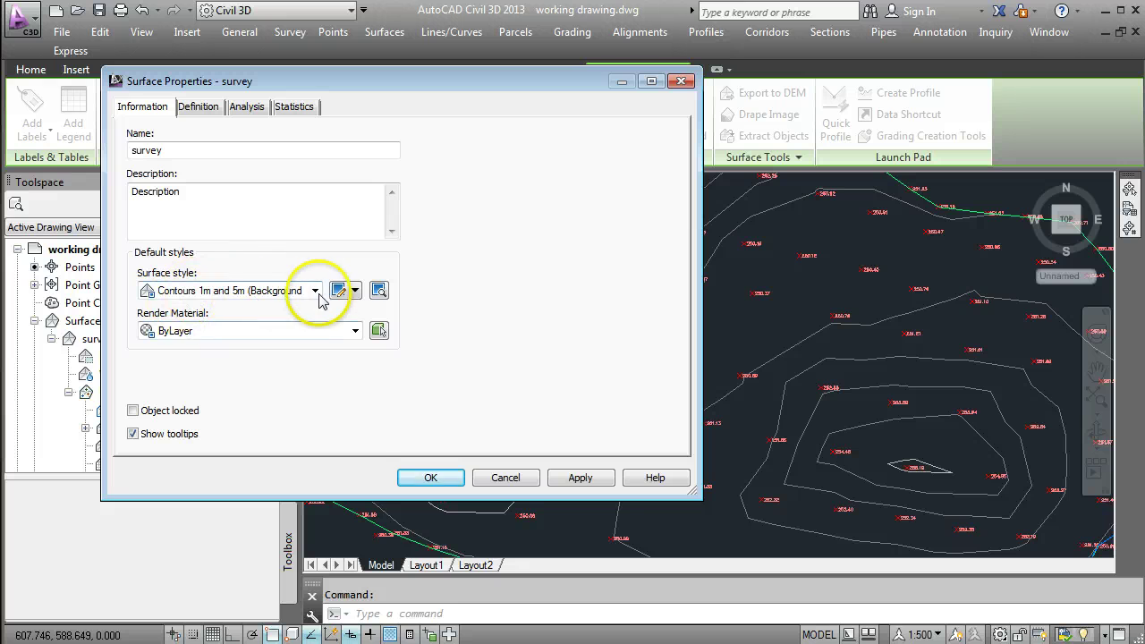
click(316, 291)
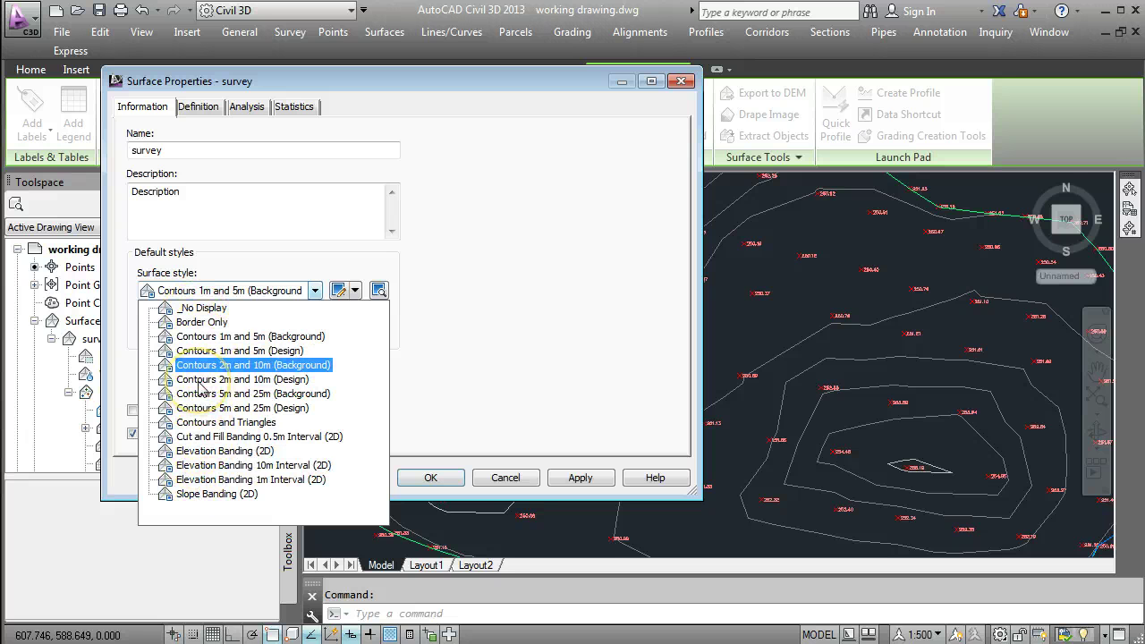
key(Escape)
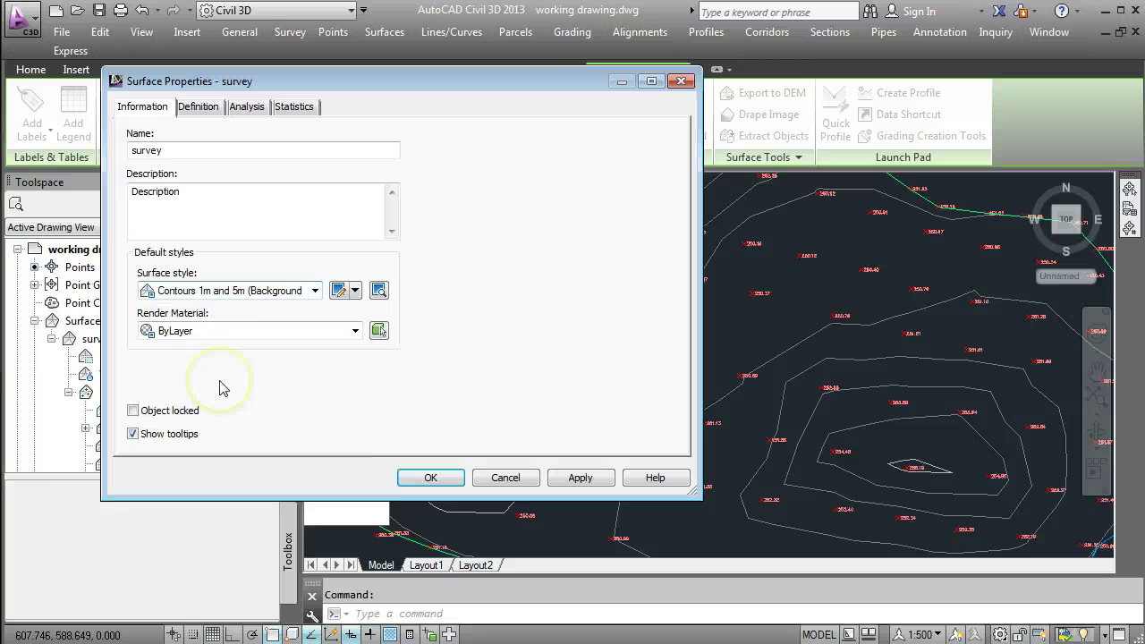
click(580, 477)
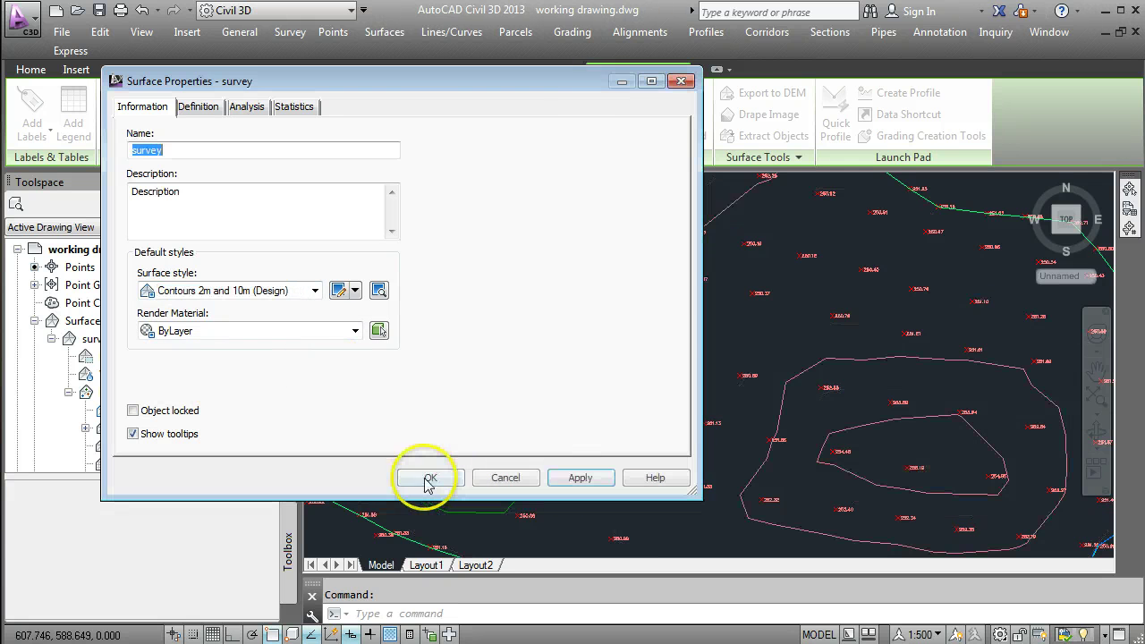
click(428, 479)
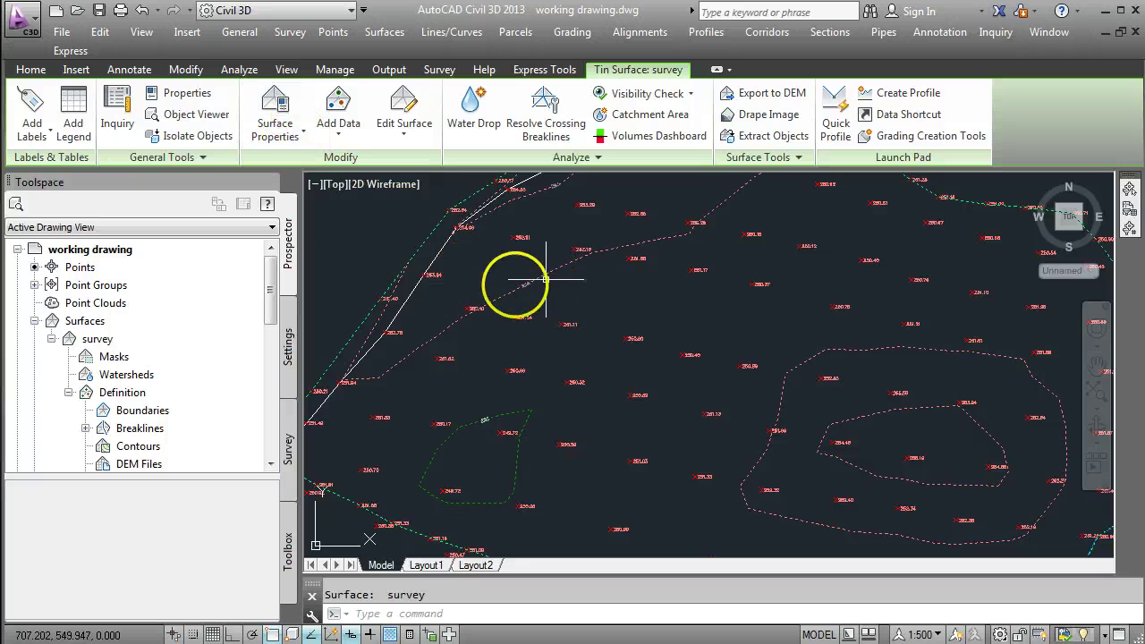
Reopen the survey surface's properties and choose Contours 1m and 5m (Design) as its surface style.
click(289, 118)
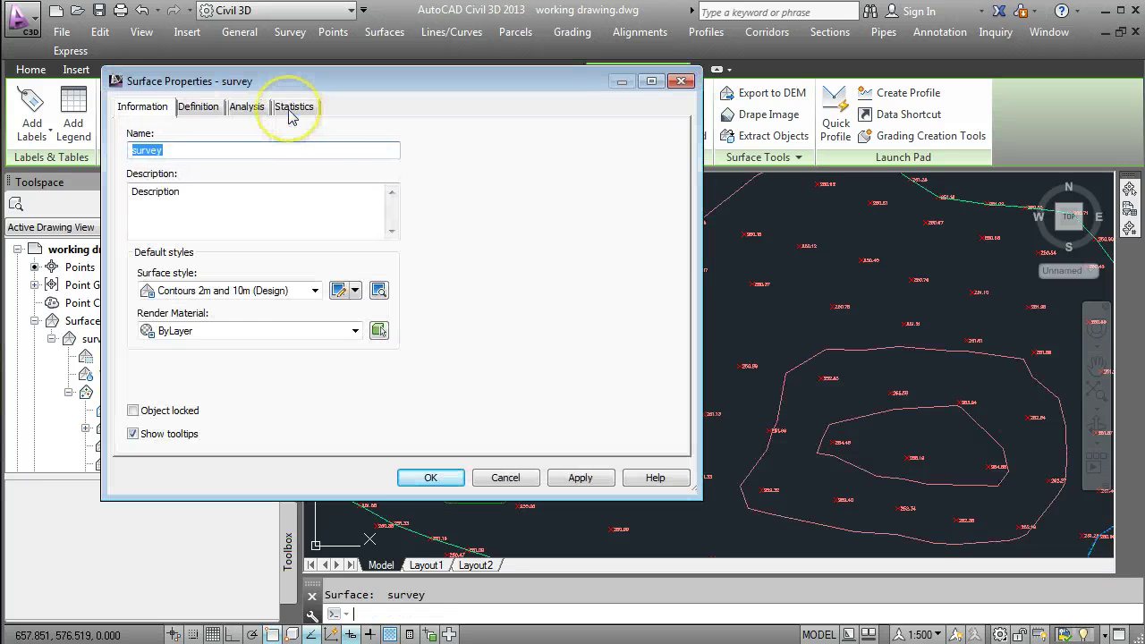
click(315, 291)
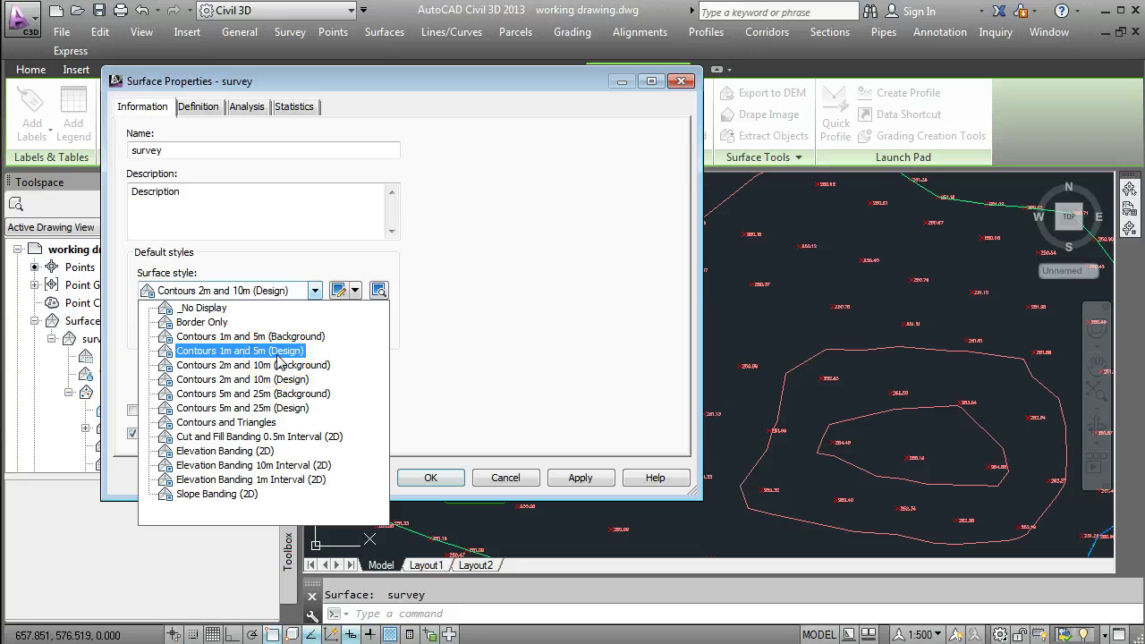
click(203, 349)
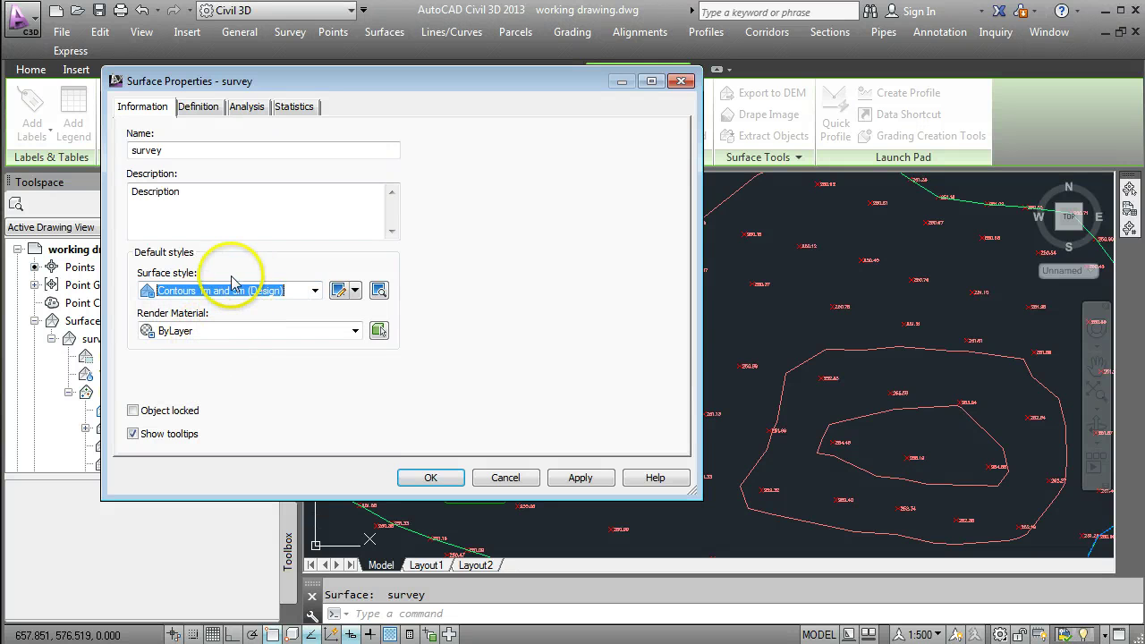
Open the chosen surface style for editing and rename it Contours 0.5m and 1m (Design).
click(340, 293)
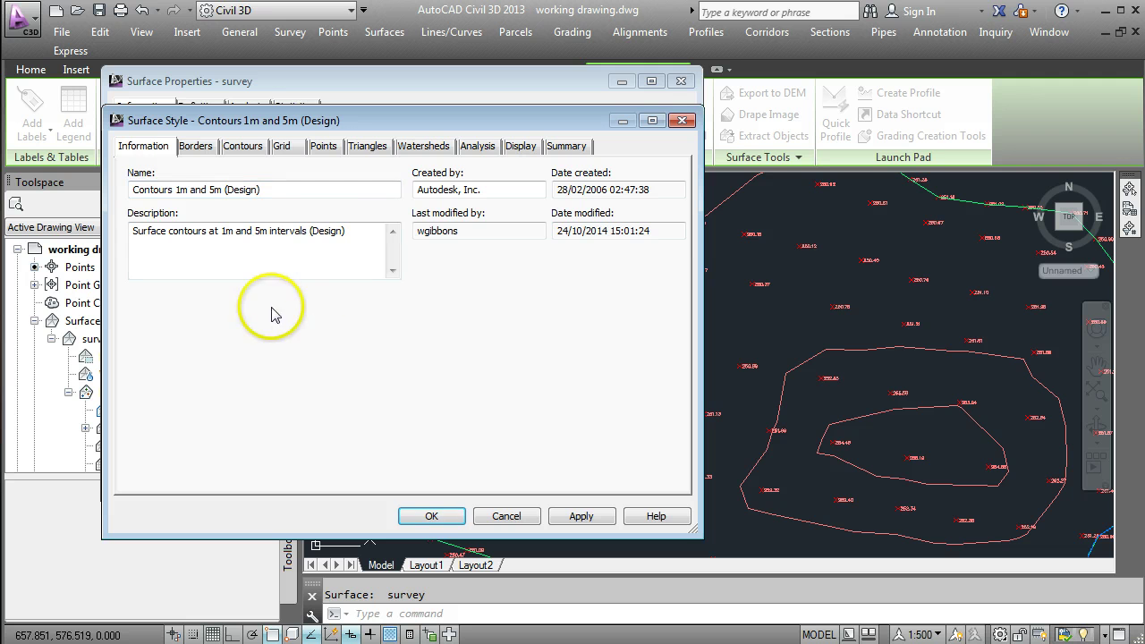
click(205, 192)
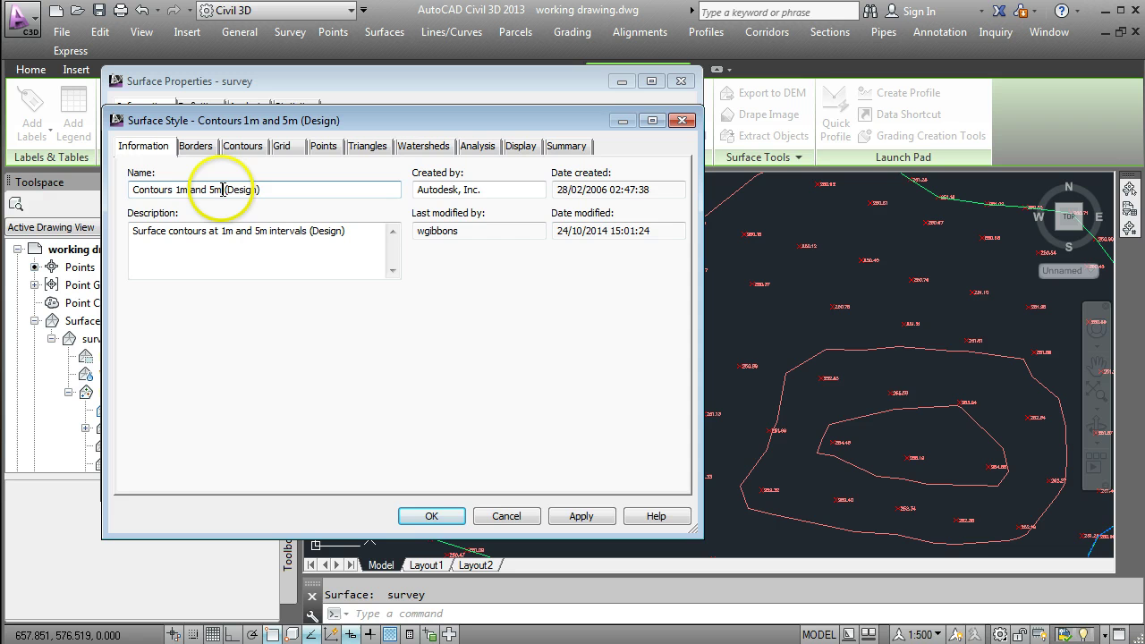
drag(222, 190, 175, 190)
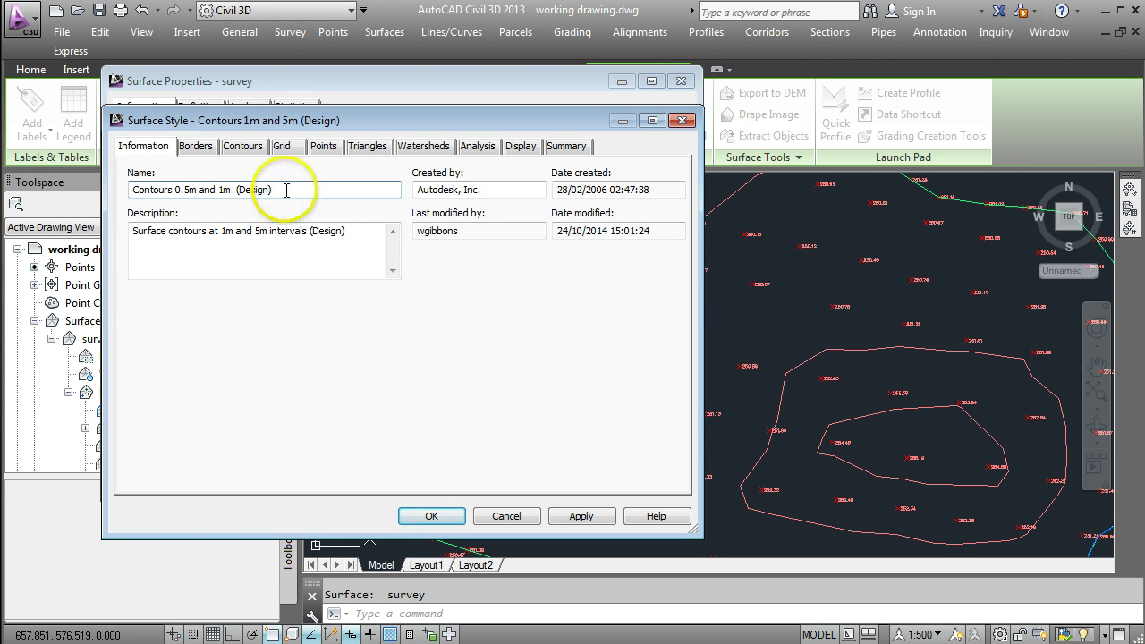
Set the style's contour intervals to 0.5 m minor and 1 m major.
click(243, 148)
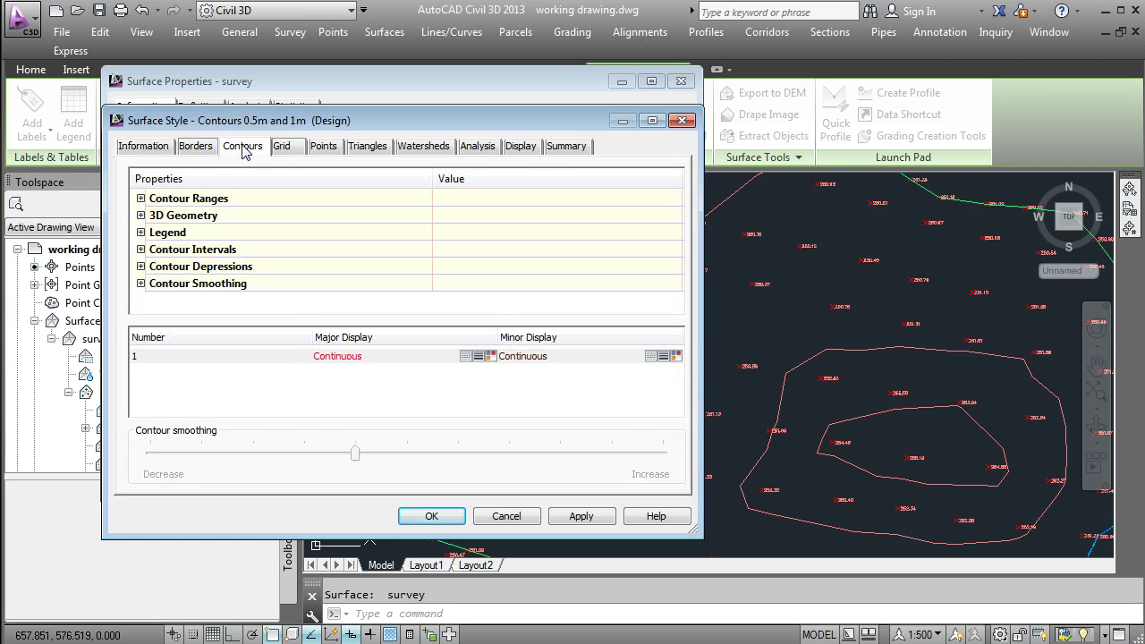
click(140, 250)
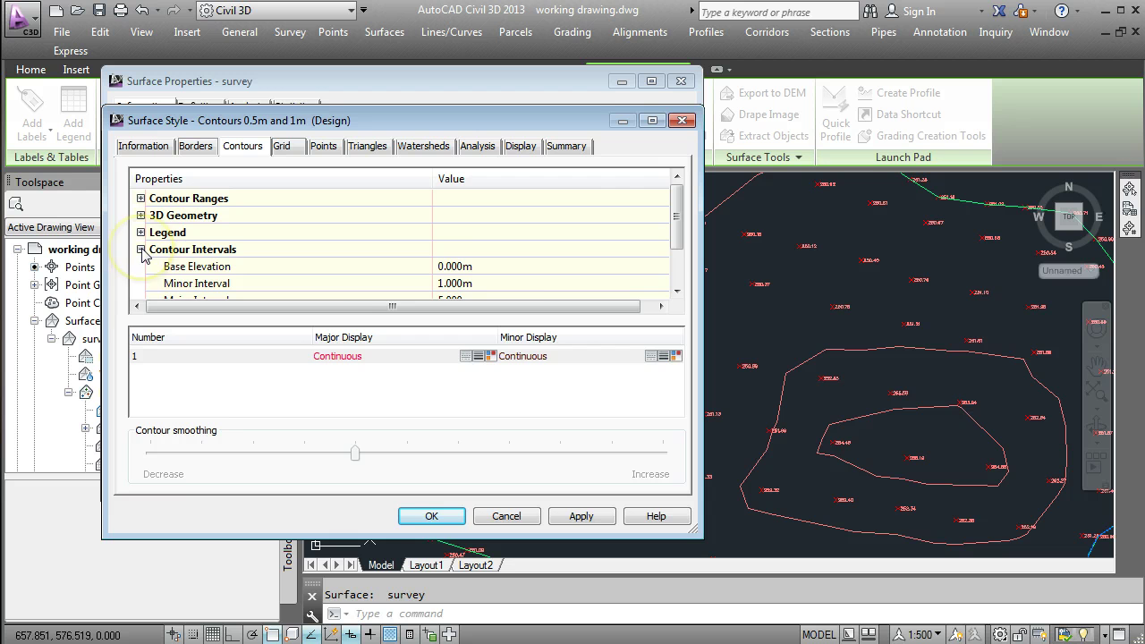
click(675, 292)
click(676, 292)
click(675, 292)
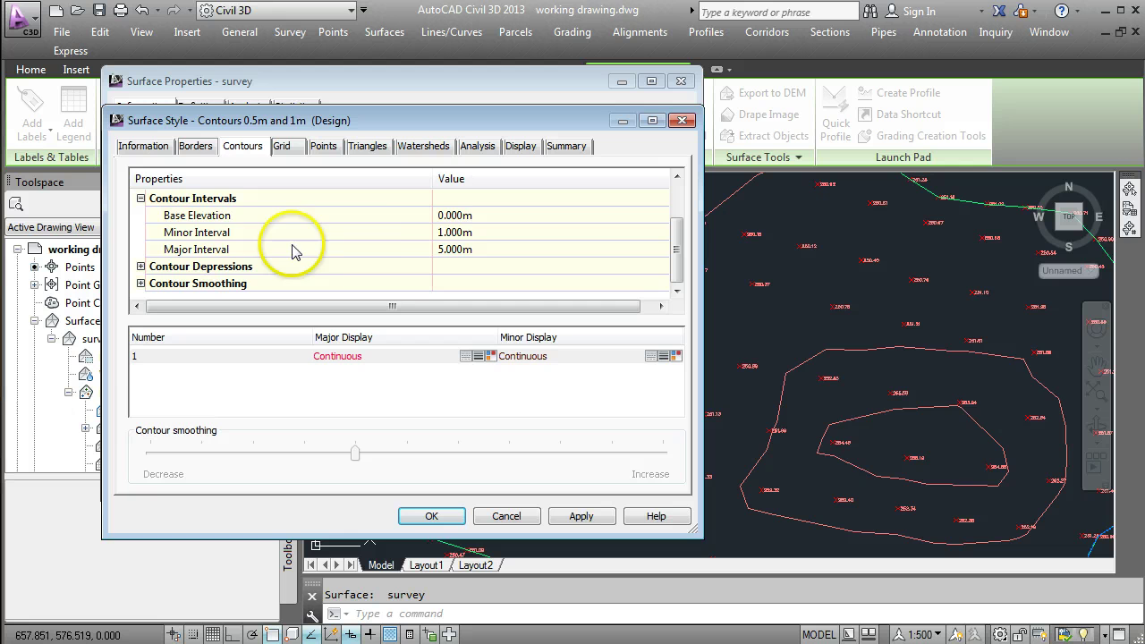
click(476, 232)
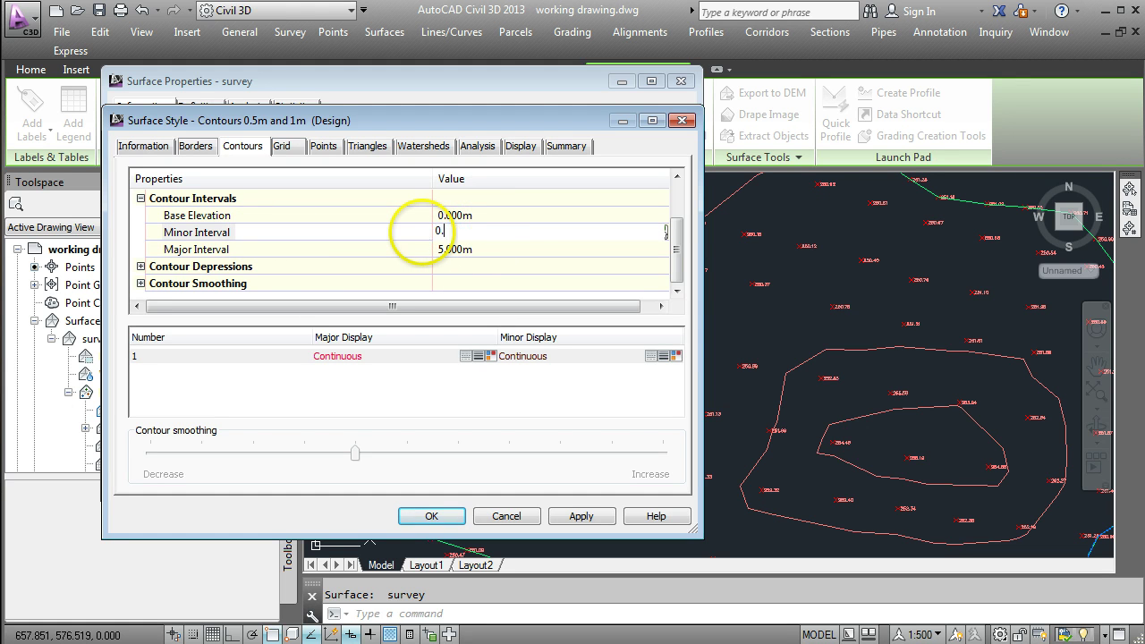
click(447, 250)
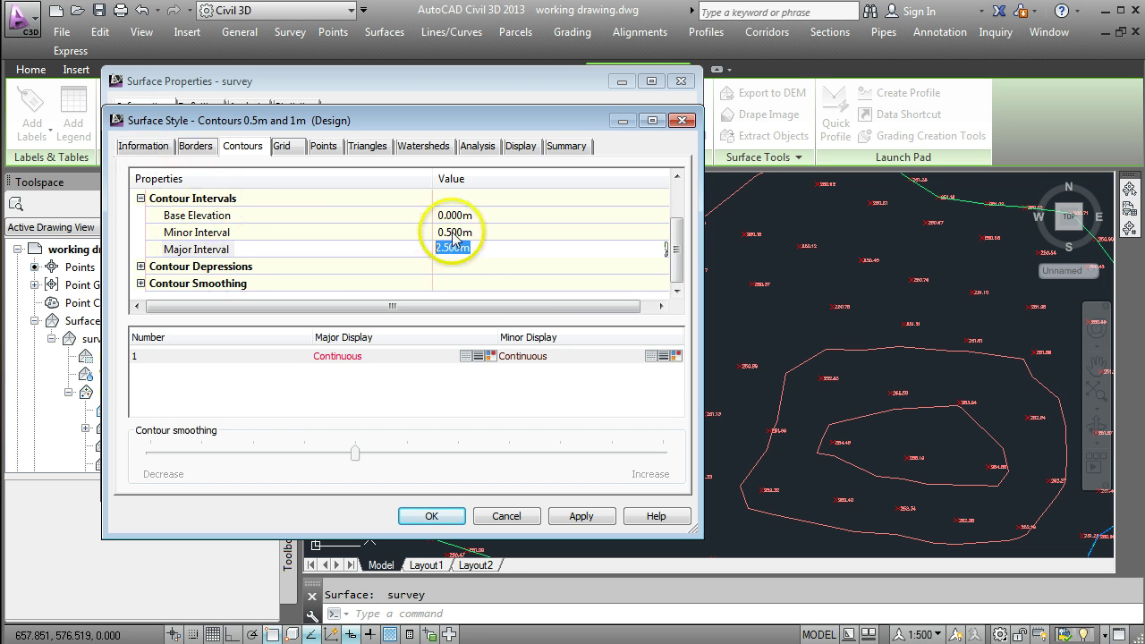
click(458, 232)
click(453, 249)
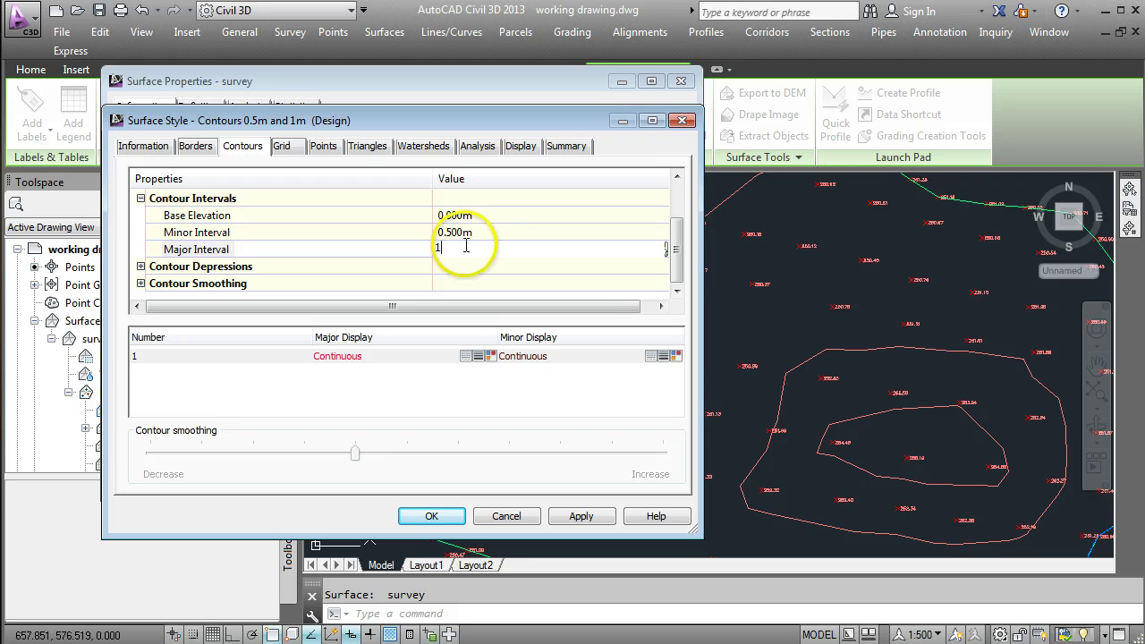
text(1)
click(394, 269)
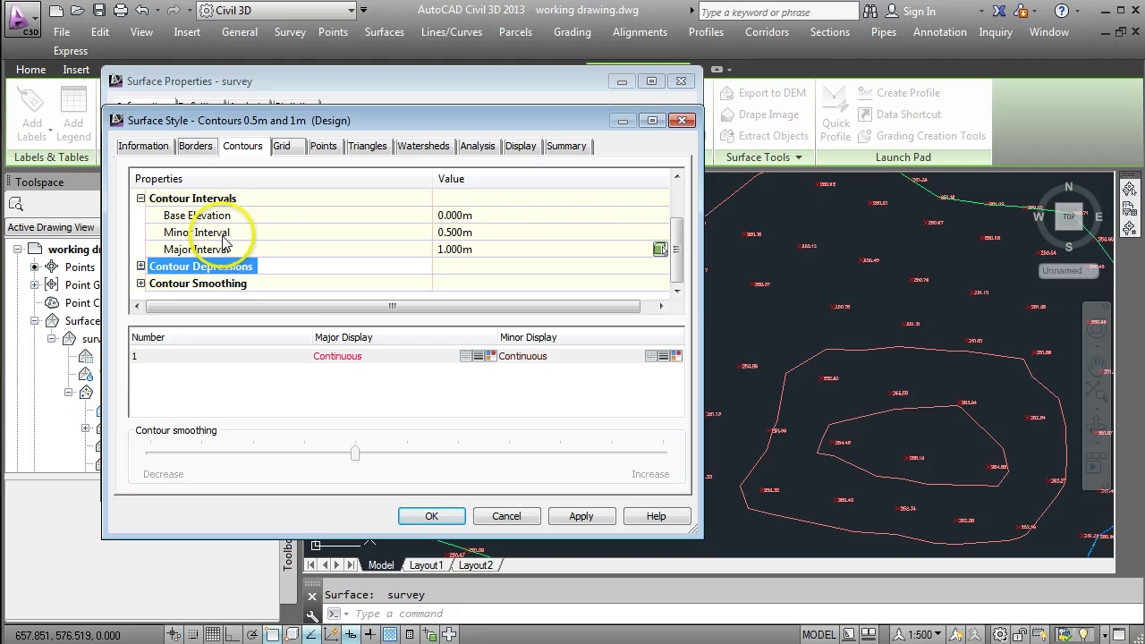
drag(678, 256, 677, 203)
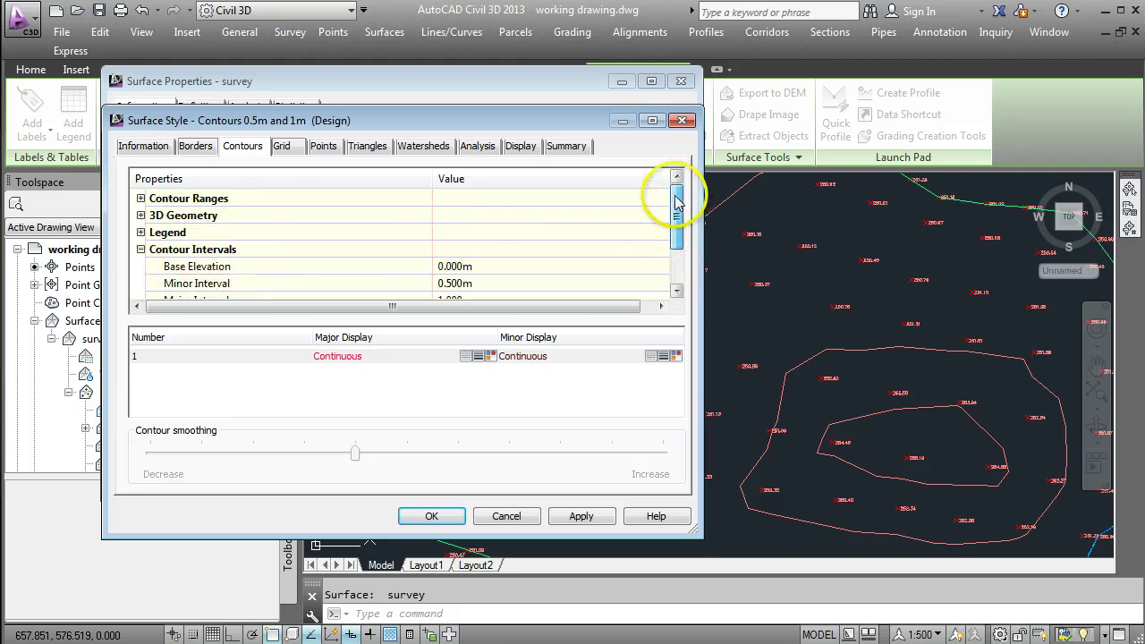
Make the user contours visible in the style's plan display and recheck the contour interval settings.
click(523, 154)
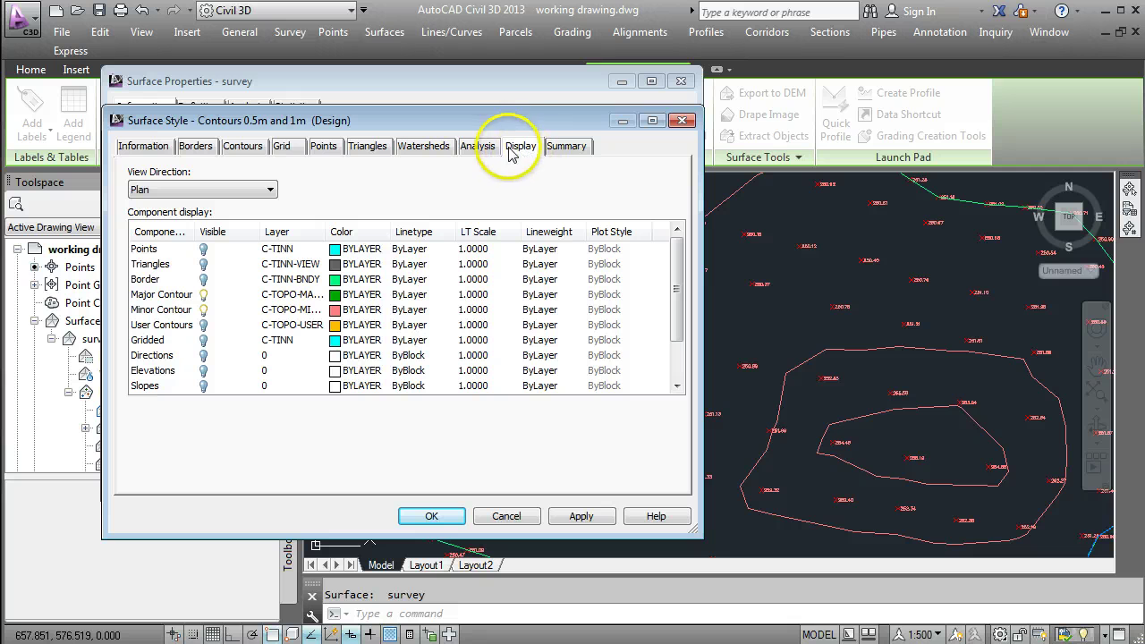
click(204, 326)
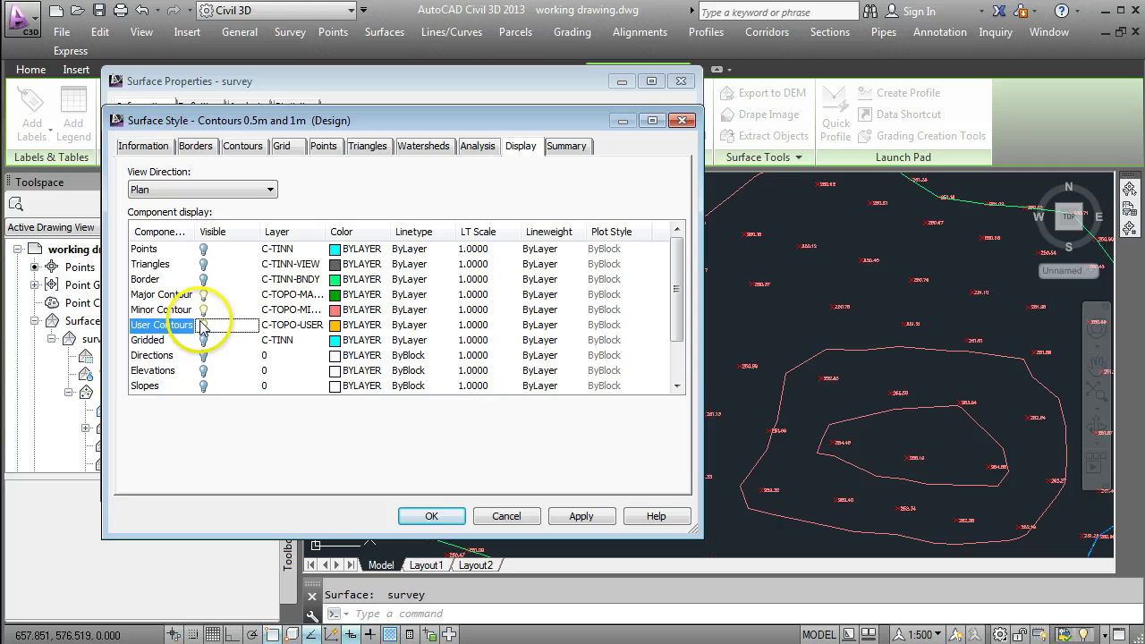
click(203, 295)
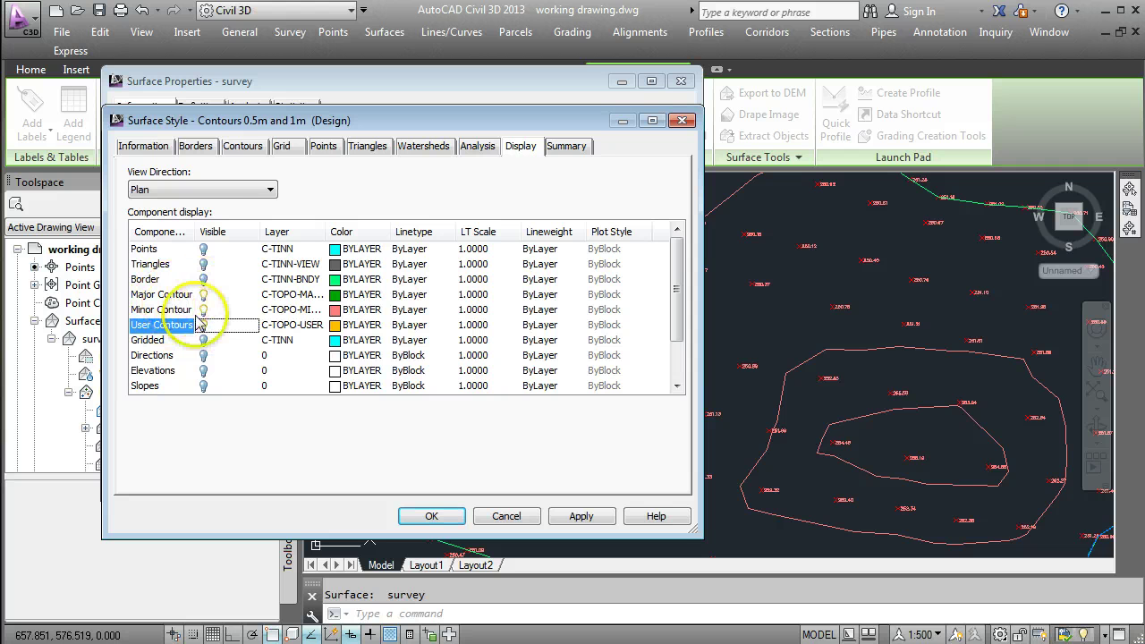
click(203, 309)
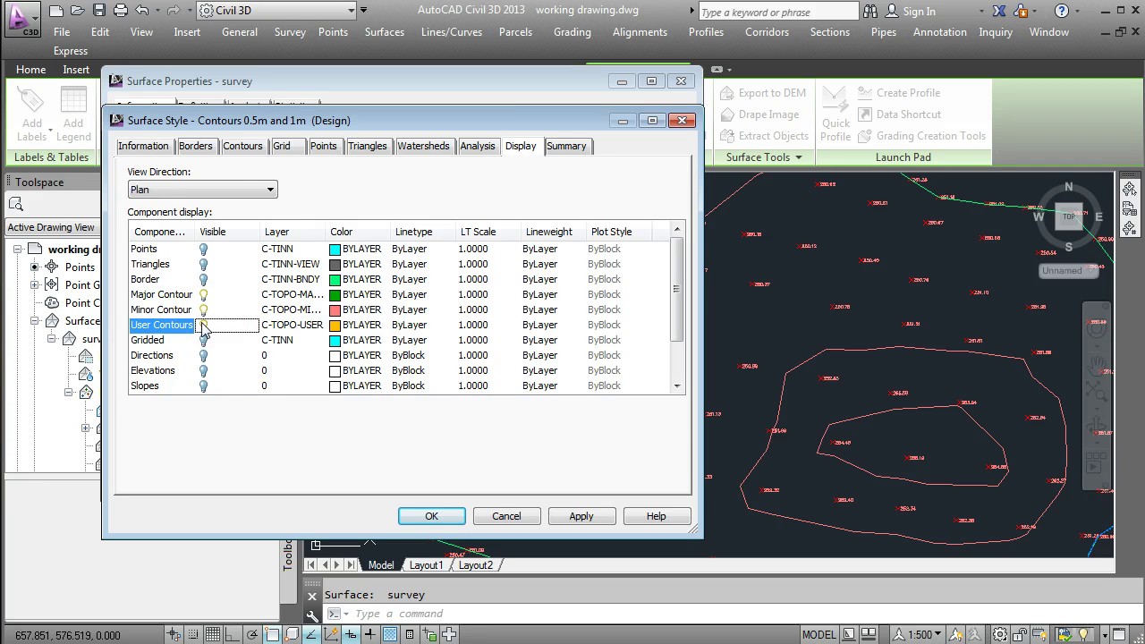
click(244, 146)
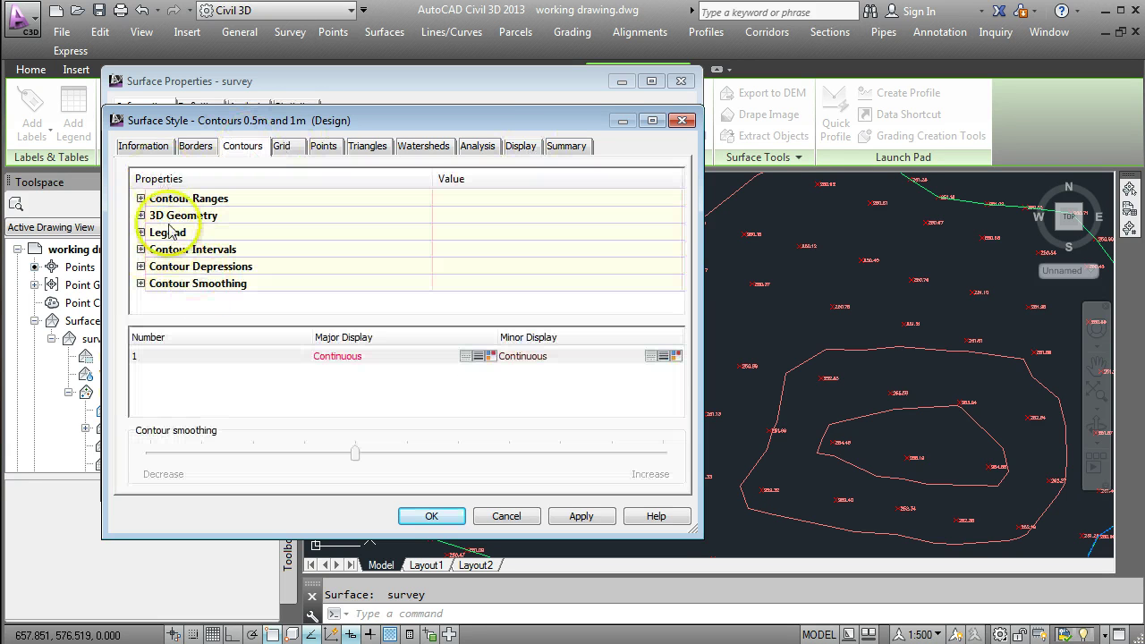
click(141, 250)
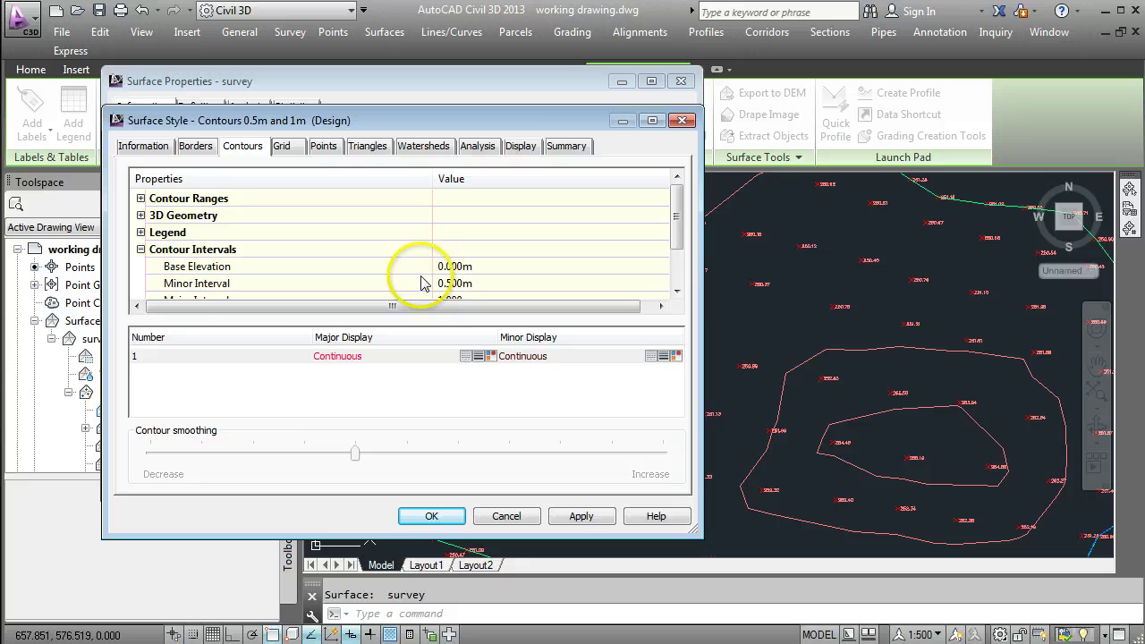
Turn off the visibility of the major, minor and user contours in the style's plan display.
click(517, 148)
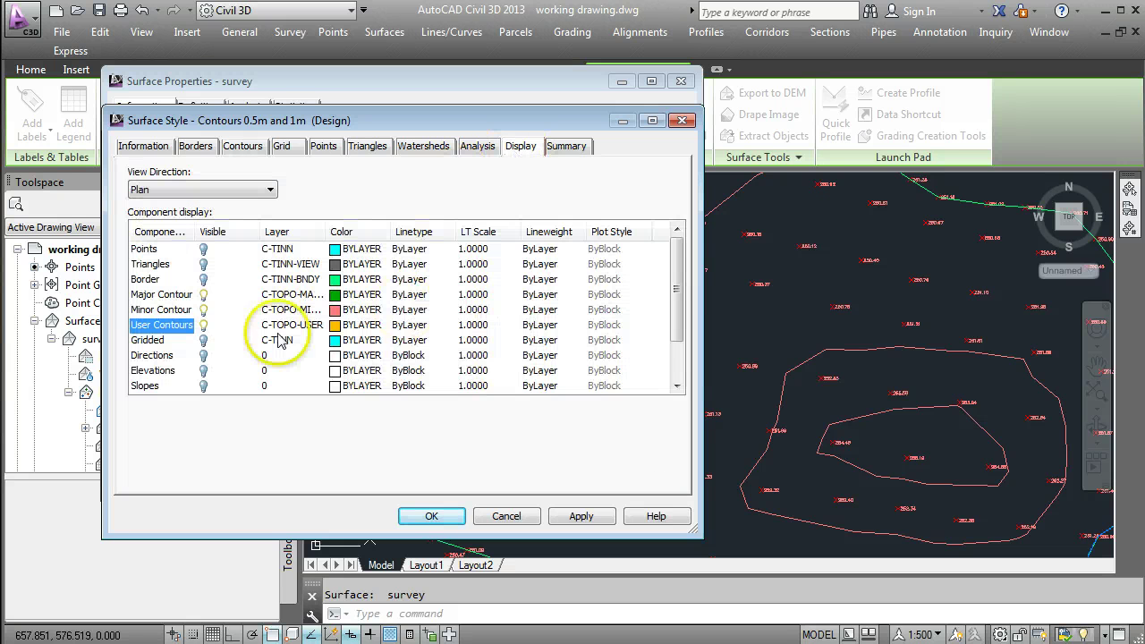
click(205, 310)
click(205, 325)
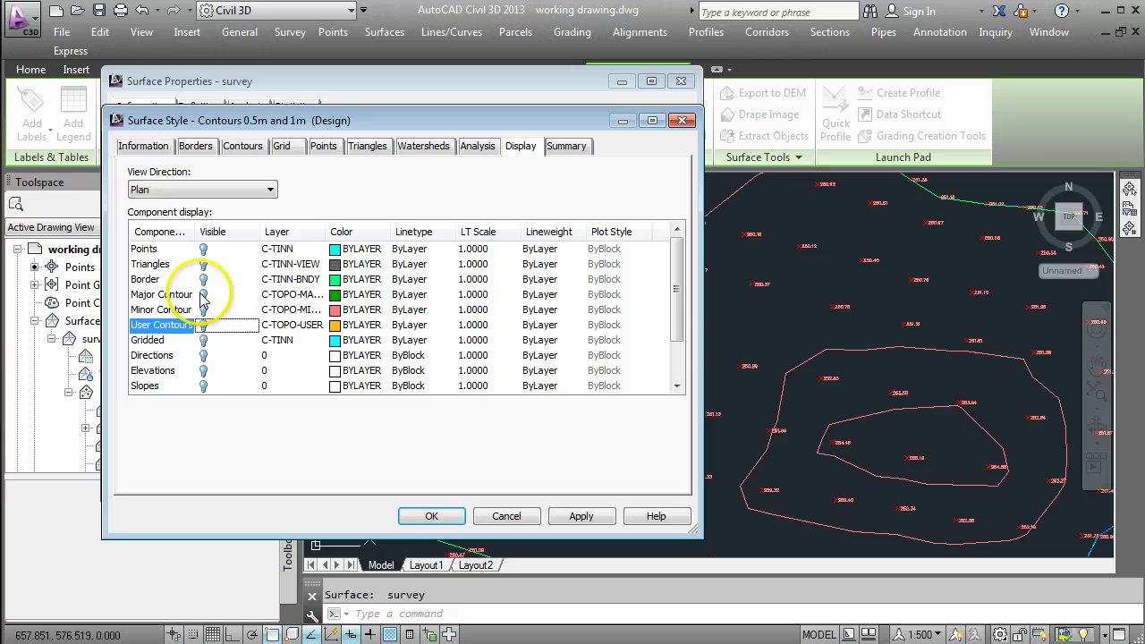
Make the major, minor and user contours visible in the style's plan display, apply the changes to the survey surface and deselect it.
click(205, 294)
click(205, 310)
click(205, 325)
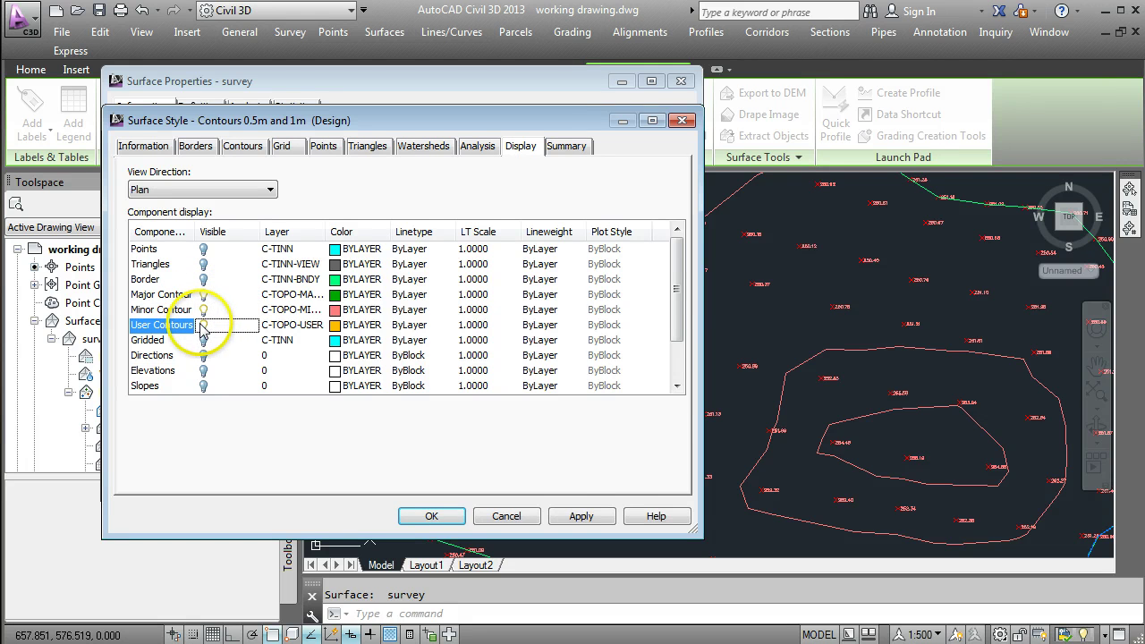
click(457, 521)
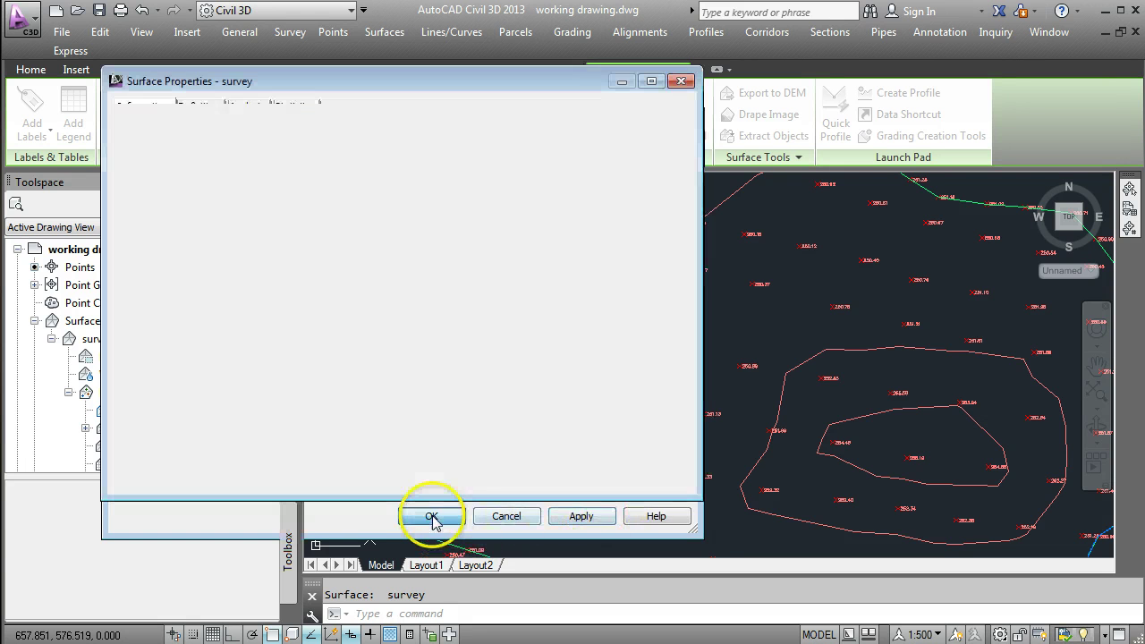
click(581, 484)
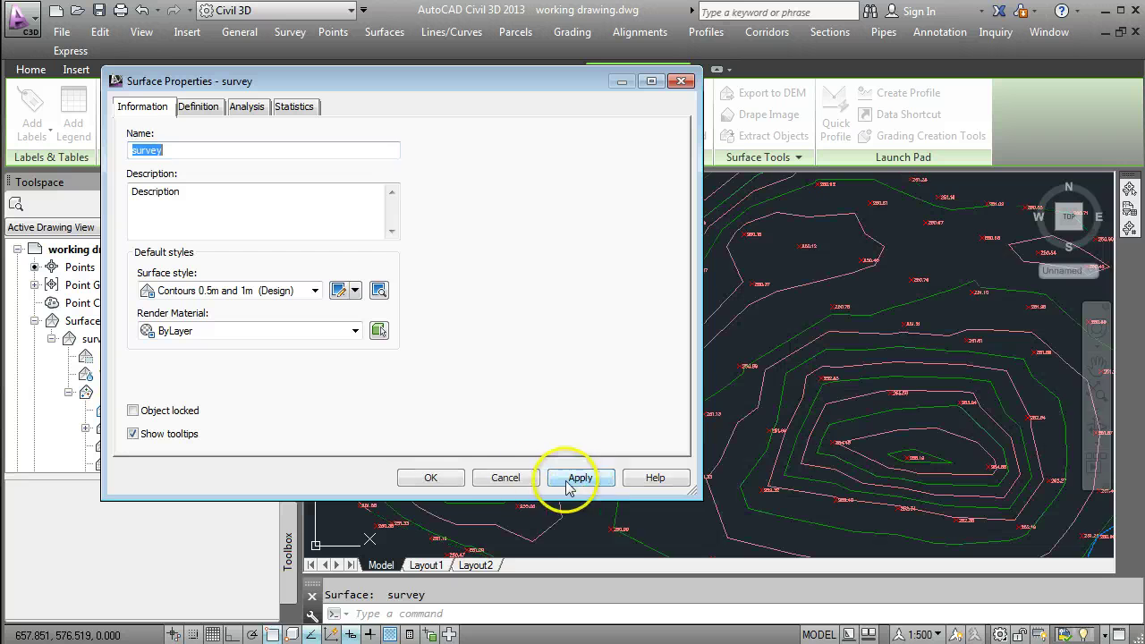
click(432, 477)
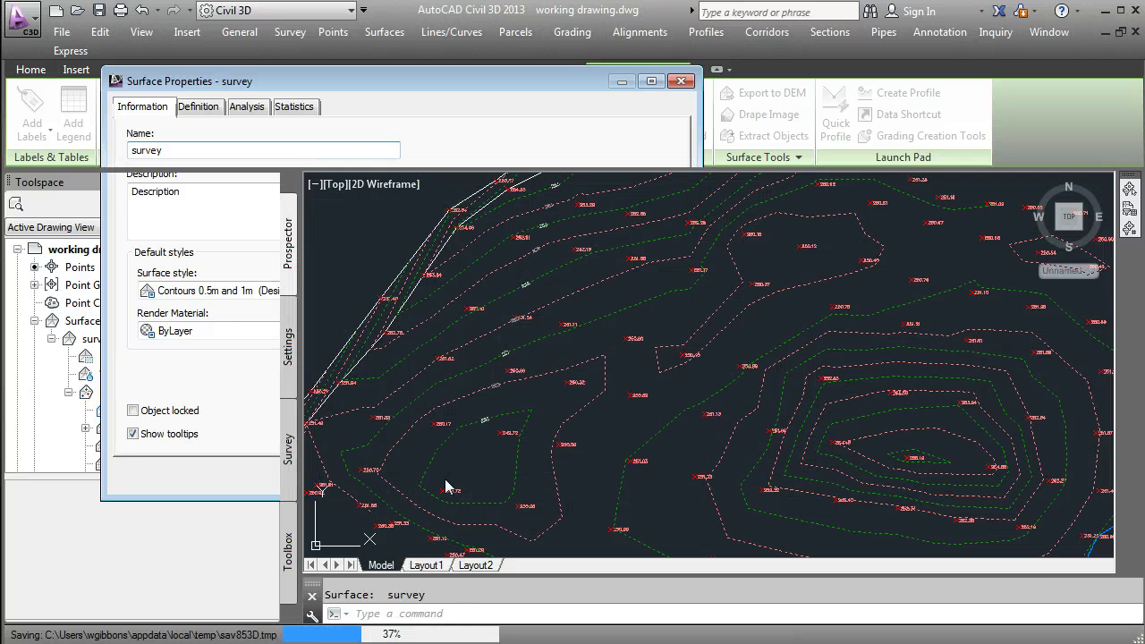
click(805, 345)
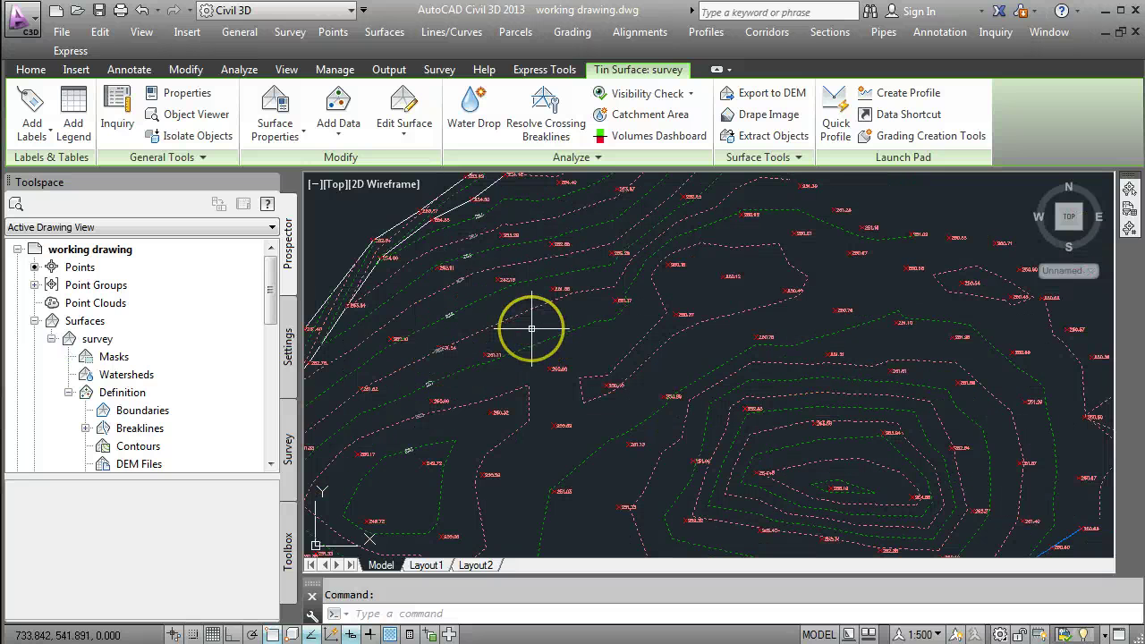
key(Escape)
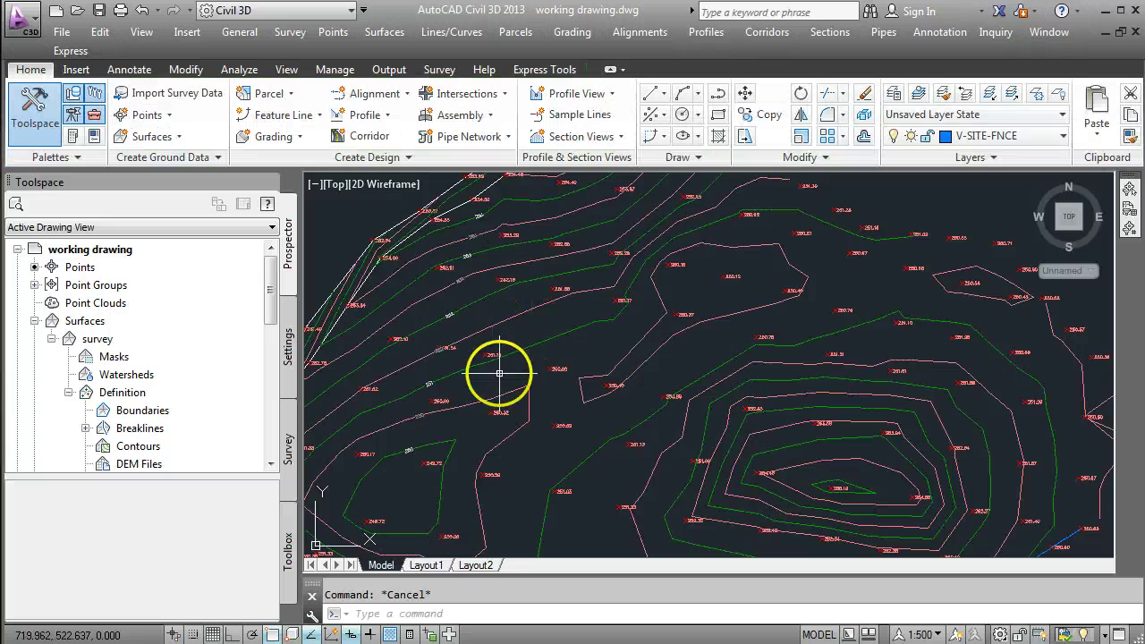
Examine the spacing and elevation labels of the survey surface's major and minor contours in the drawing.
mouse_move(485, 301)
middle_down()
mouse_move(534, 313)
mouse_move(494, 402)
middle_up()
scroll(493, 396, up, 4)
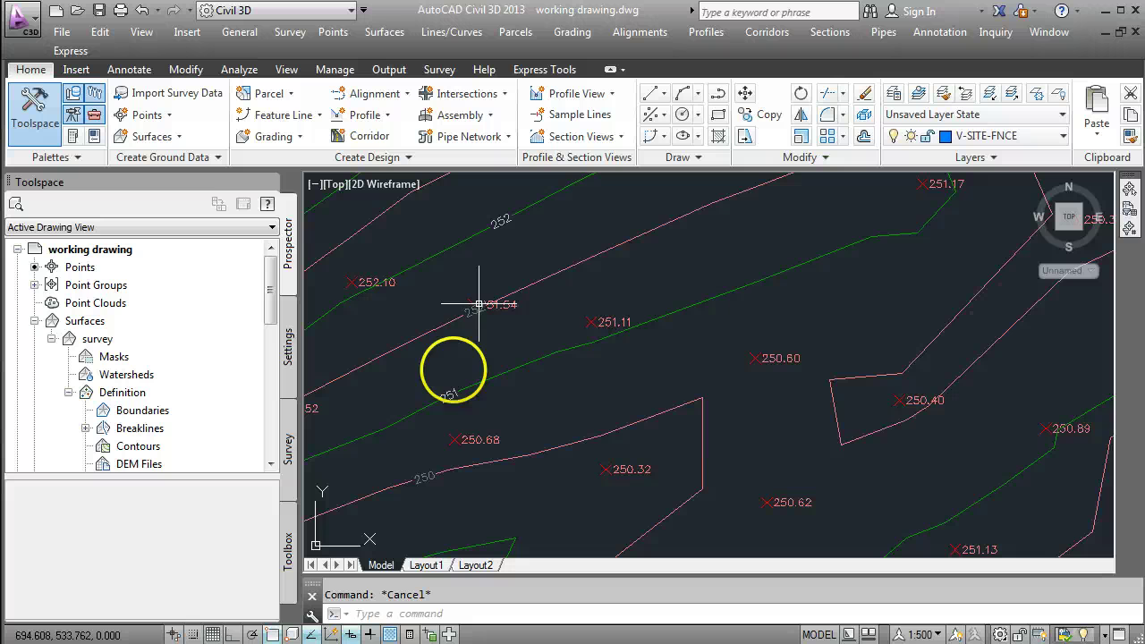
middle_drag(510, 258, 467, 408)
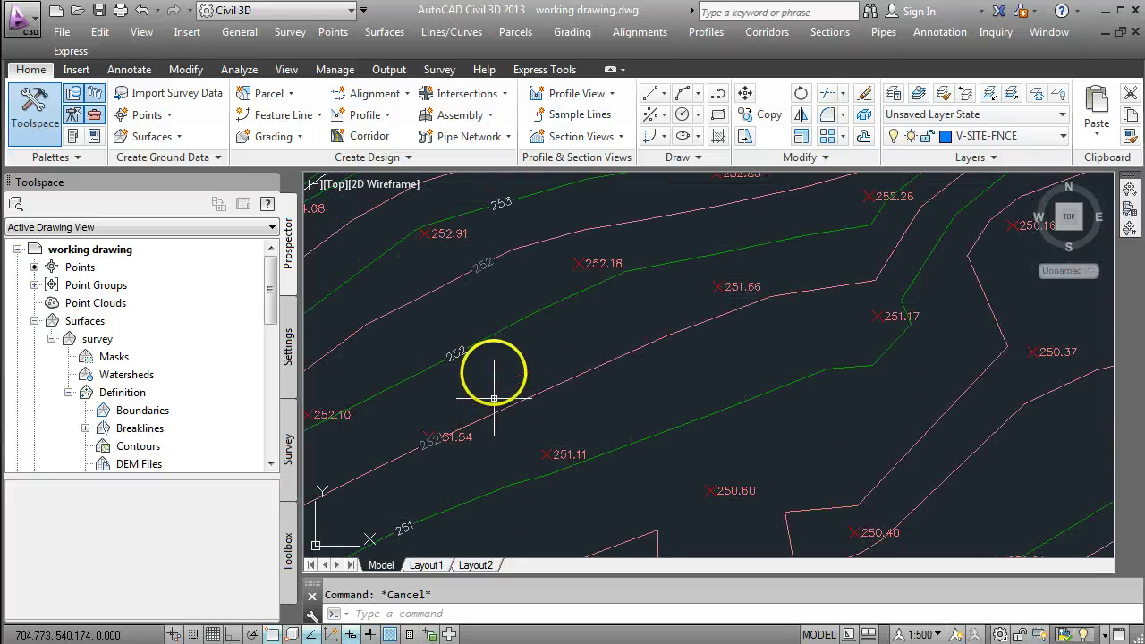
middle_drag(493, 276, 442, 396)
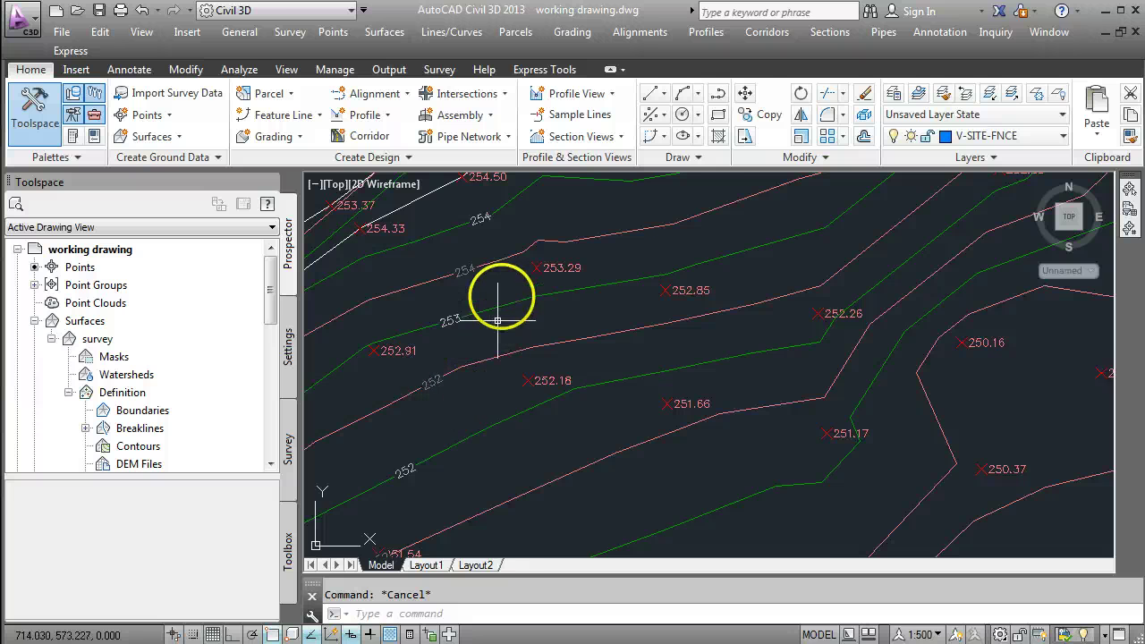
mouse_move(501, 289)
middle_down()
mouse_move(453, 350)
mouse_move(445, 404)
middle_up()
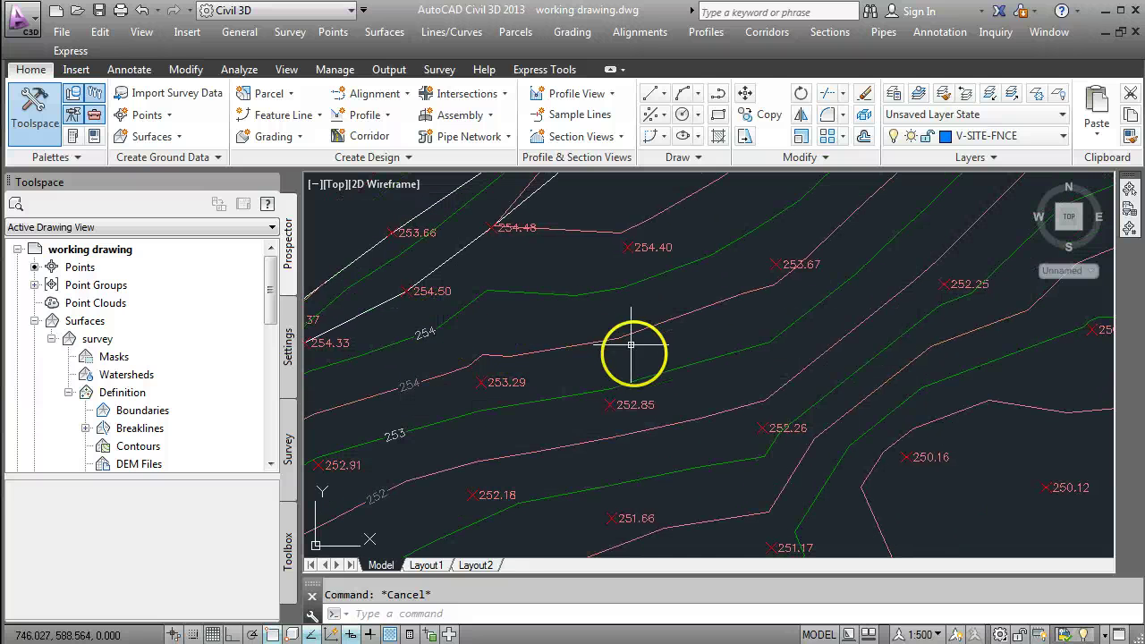
scroll(758, 358, down, 5)
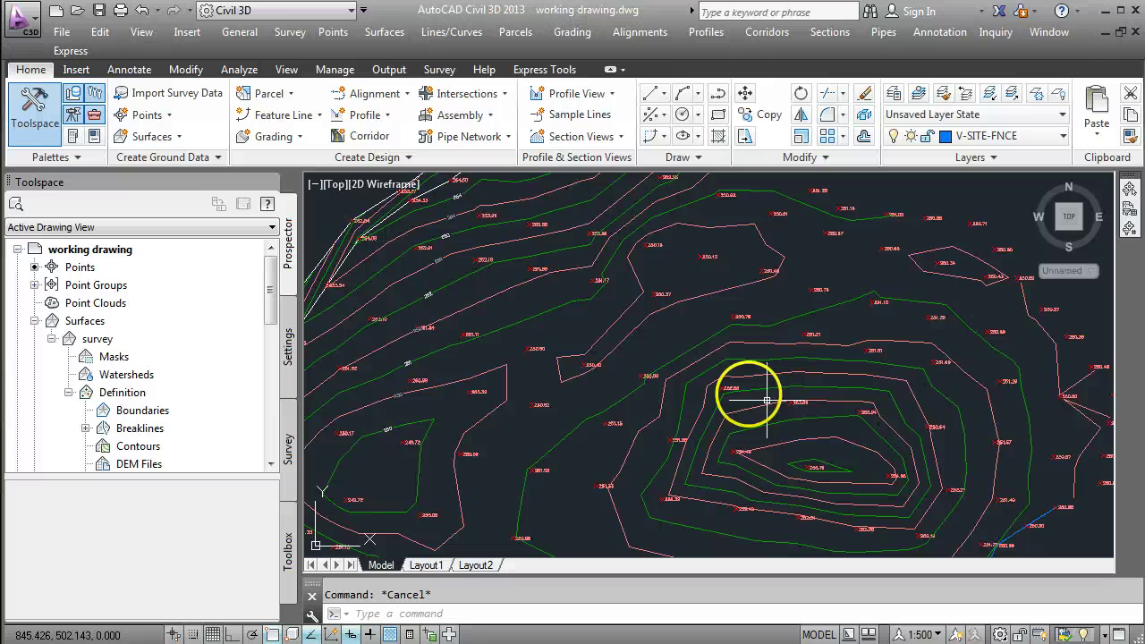
scroll(684, 389, up, 2)
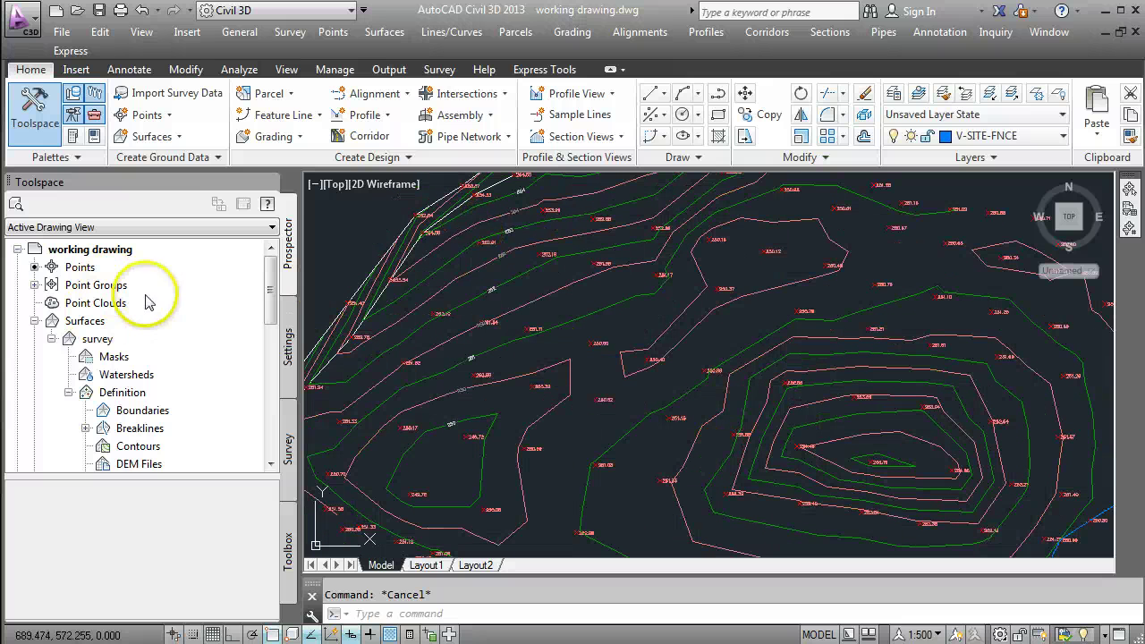
Reopen the survey surface's properties and choose Contours 0.5m and 1m (Design) from the available surface styles.
click(545, 295)
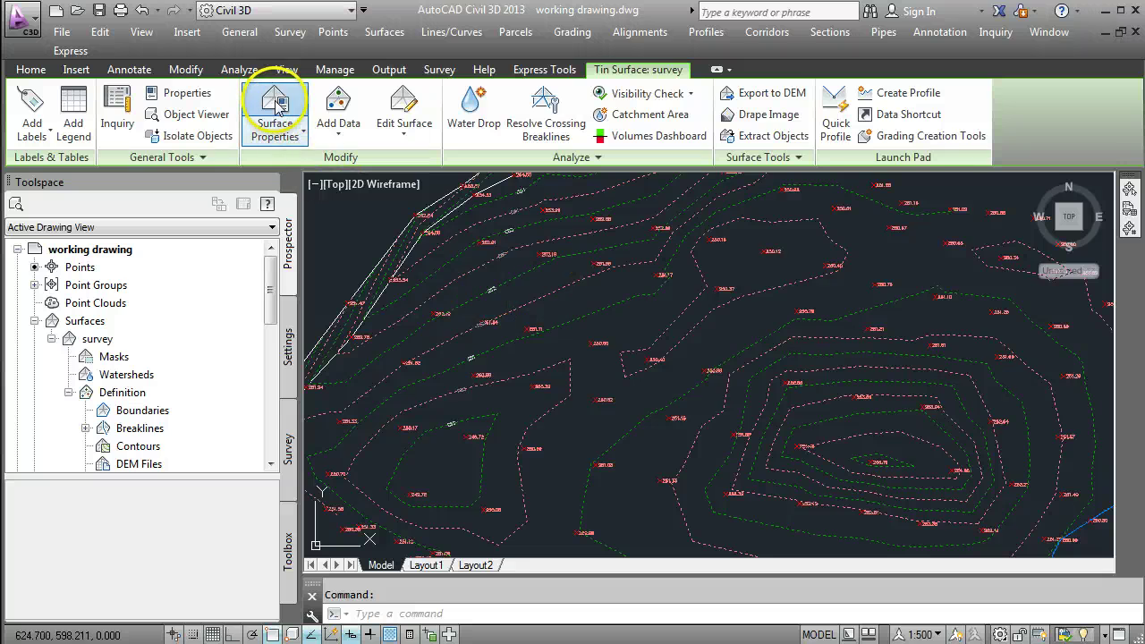
click(278, 111)
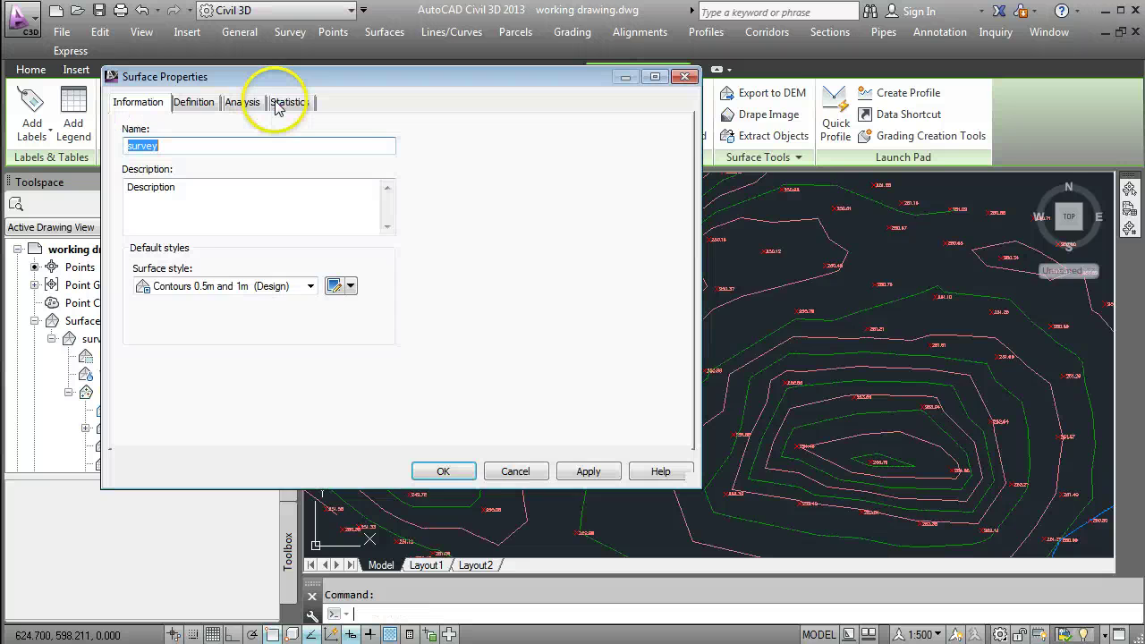
click(315, 292)
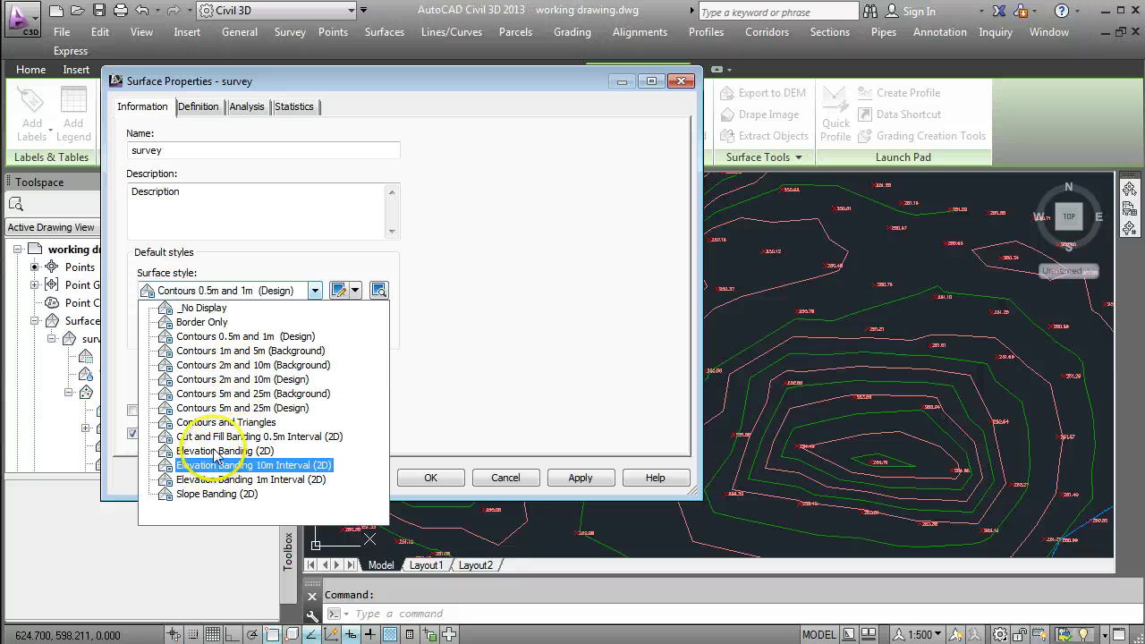
click(259, 339)
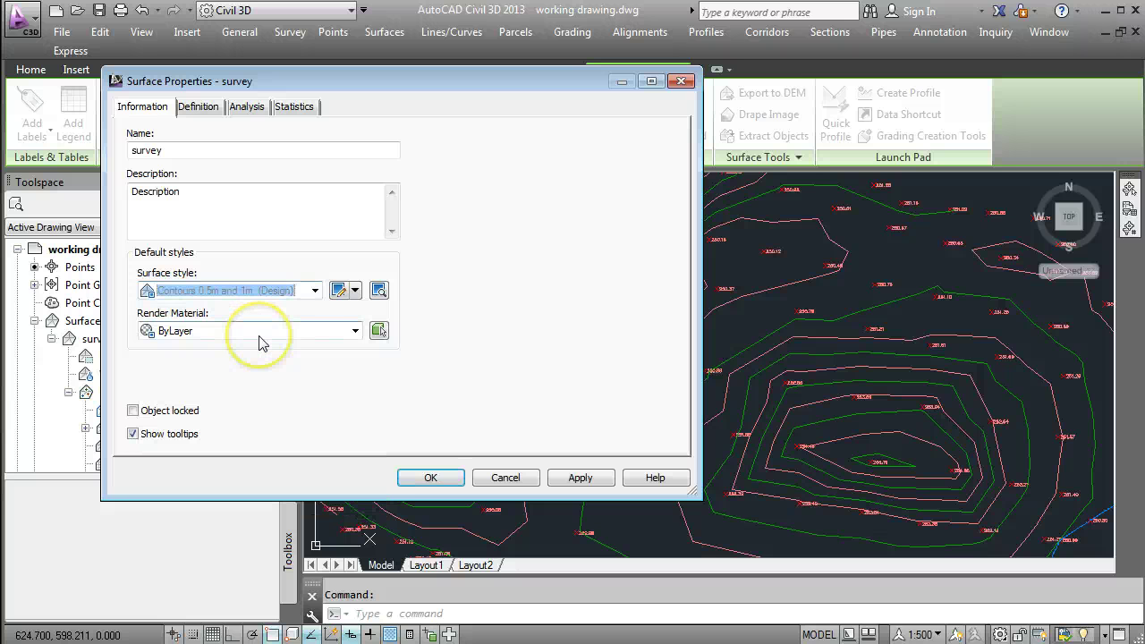
Open the chosen surface style for editing and review its minor and major contour intervals.
click(341, 292)
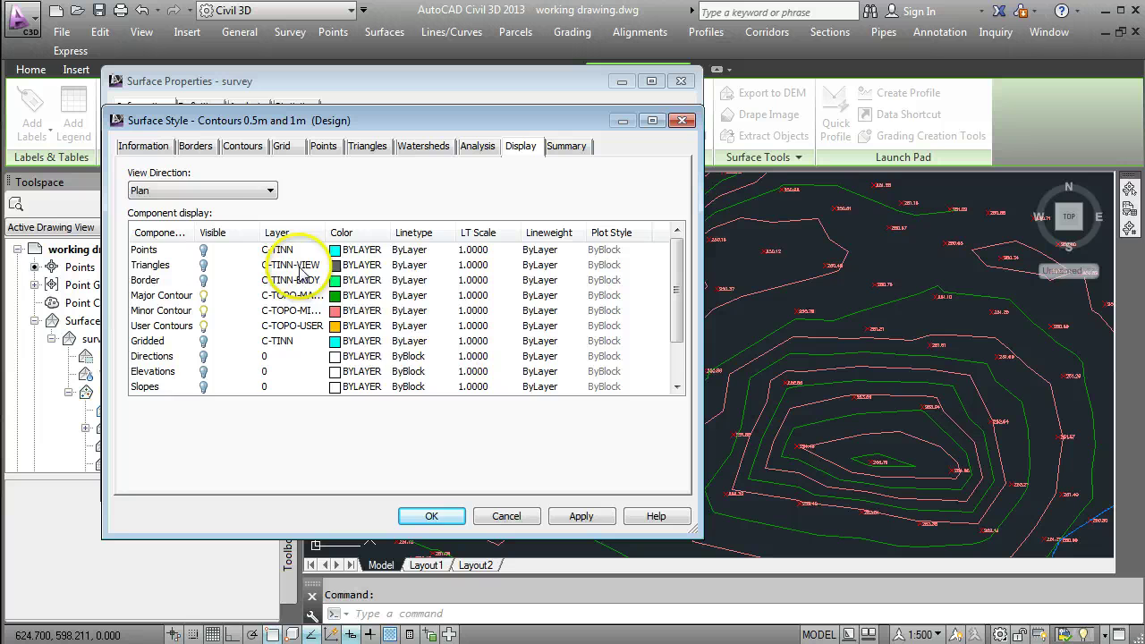
click(242, 147)
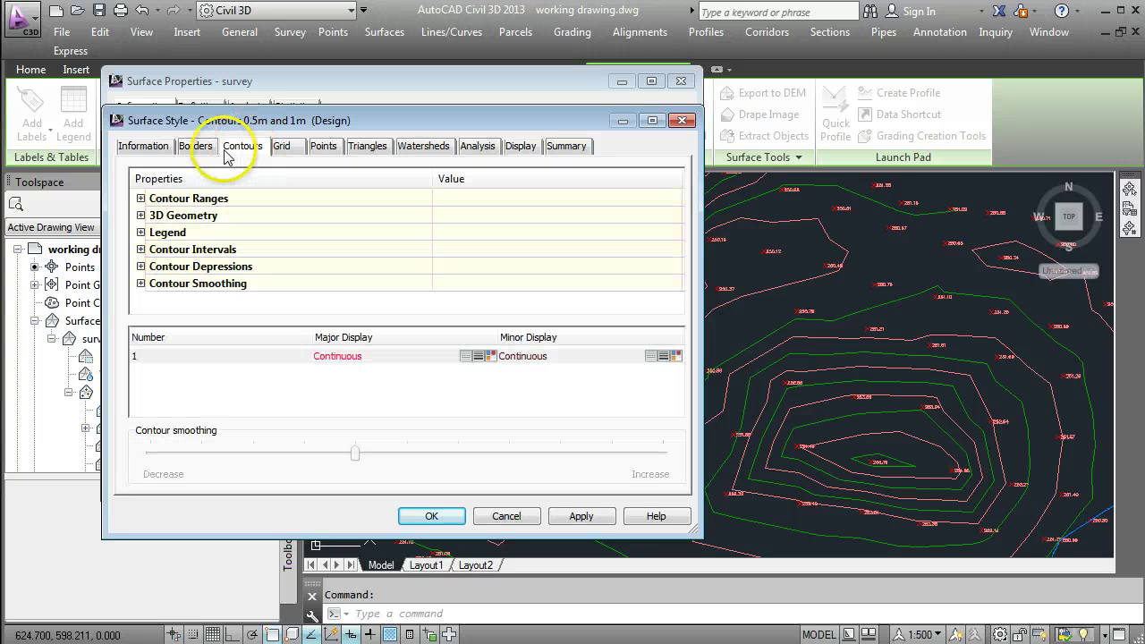
click(140, 250)
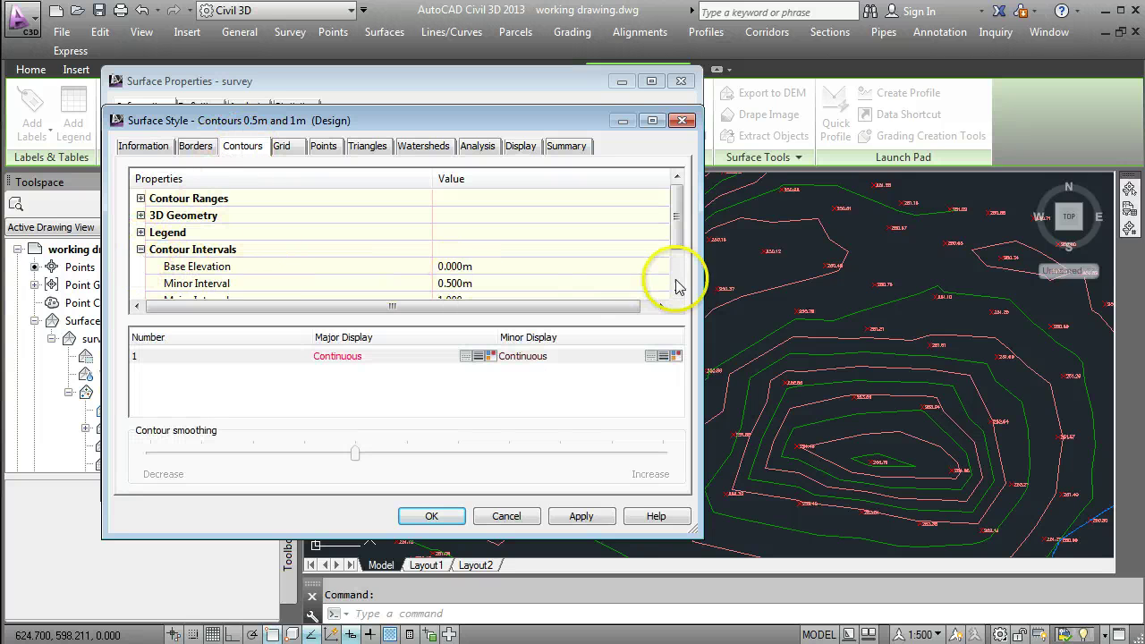
drag(680, 249, 680, 262)
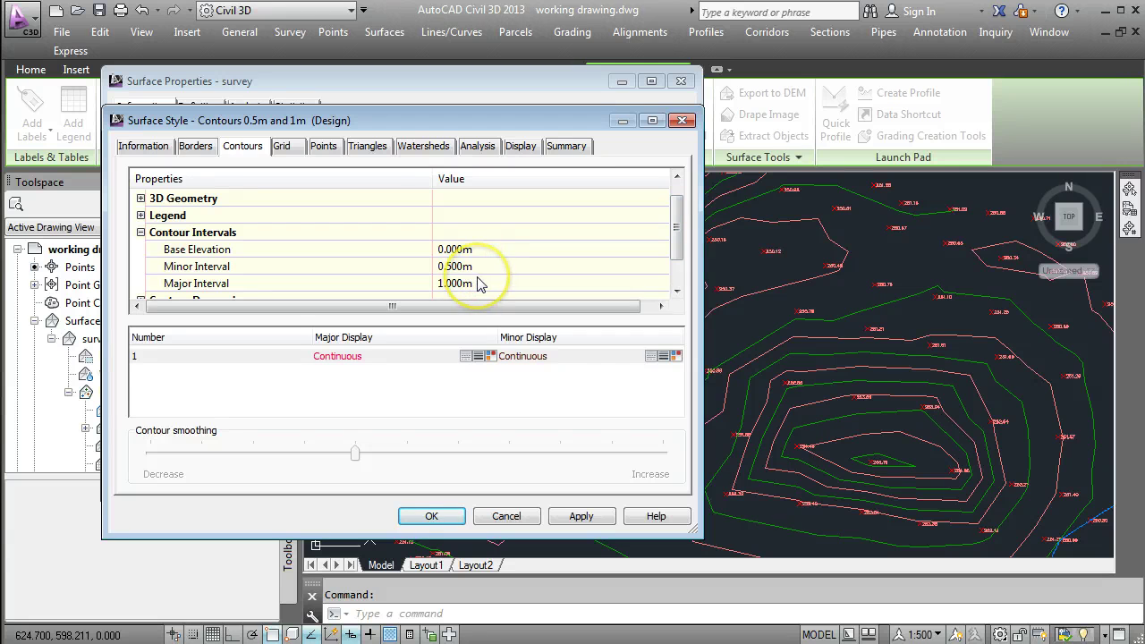